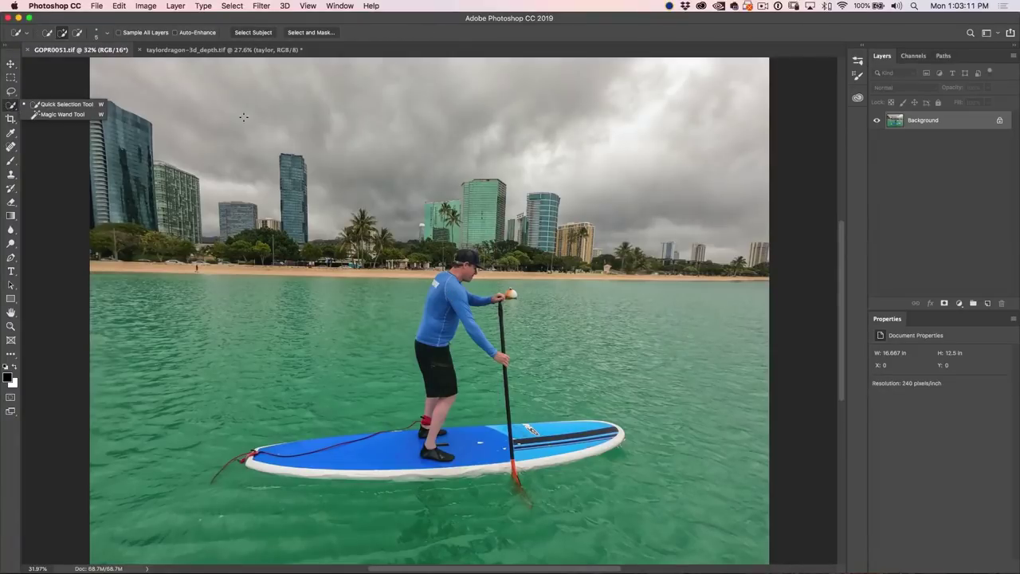
- Select the paddler and board with Select Subject and enlarge the selection brush
left_click(255, 33)
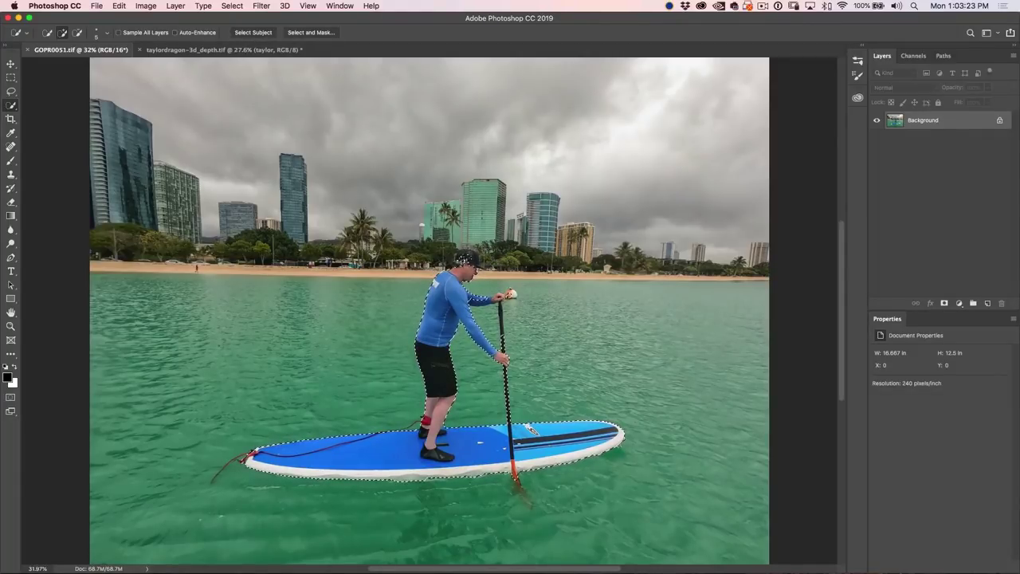
left_click(108, 35)
left_click_drag(49, 64, 66, 62)
key("Return")
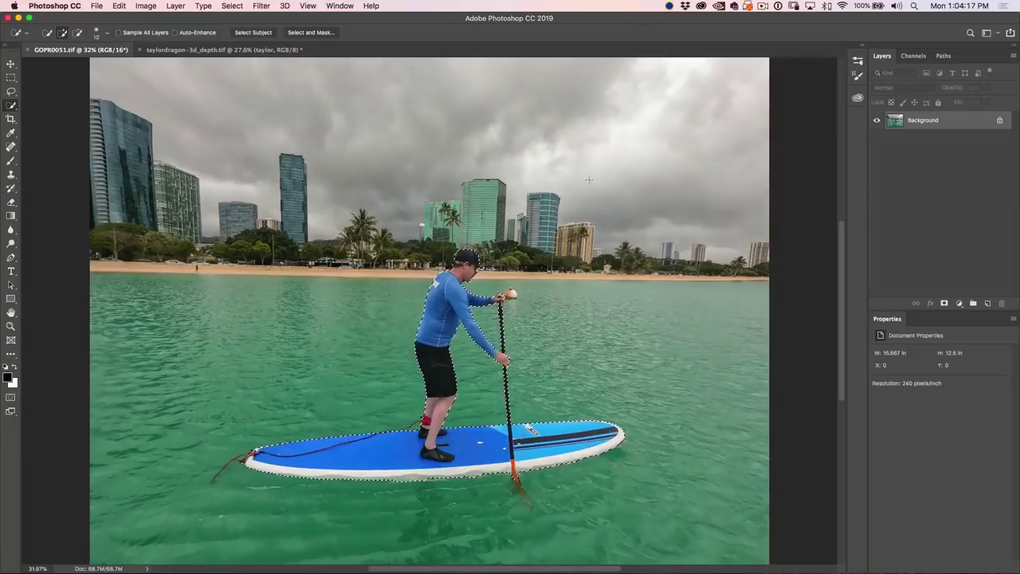
- Fill the selection white on a new layer, deselect, and name the layer 'paddle'
left_click(988, 303)
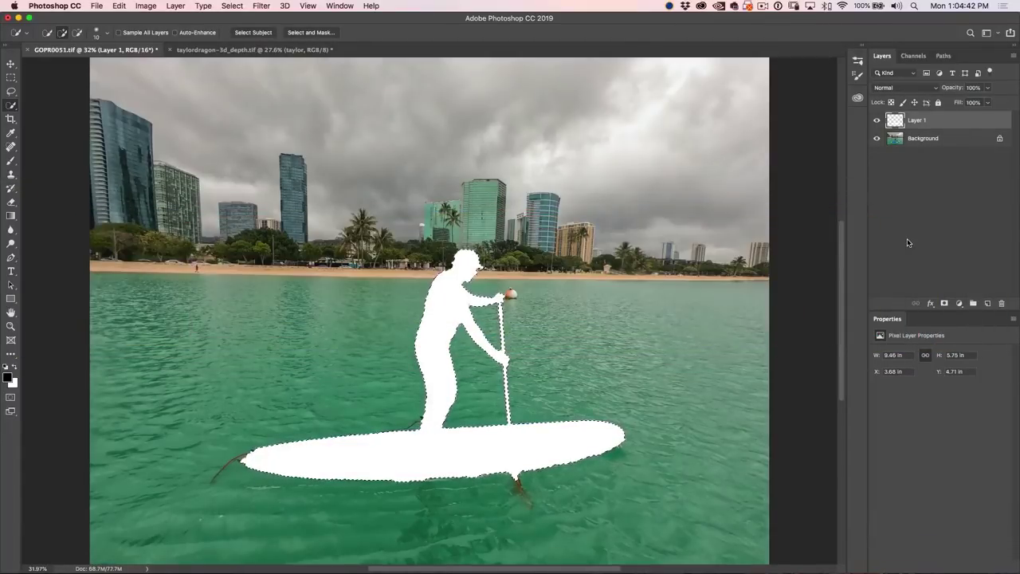
key("super+d")
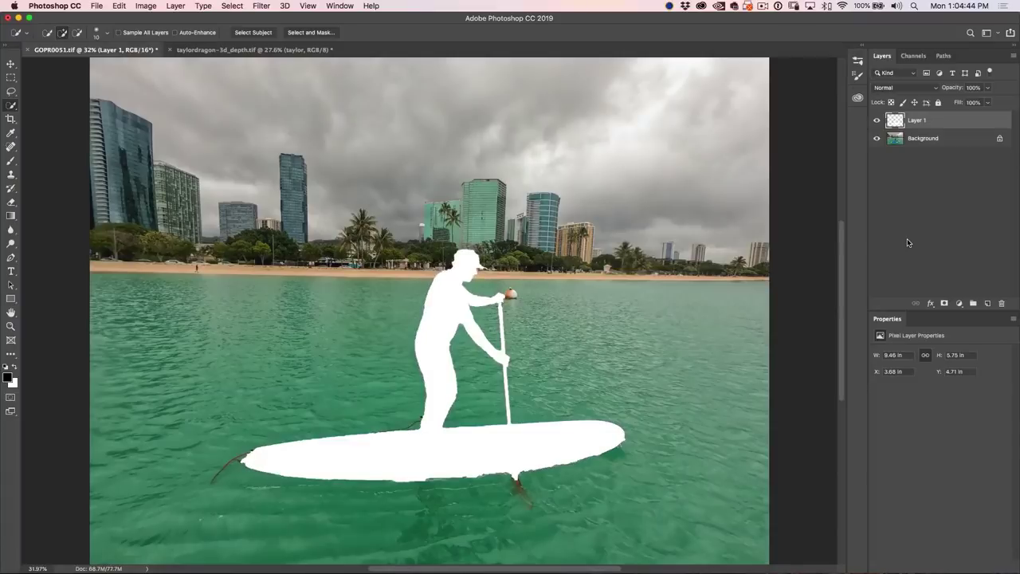
double_click(918, 120)
type("paddle")
key("Return")
- Hide paddle, select the sky and tan building, invert the selection, and add a new layer
left_click(878, 121)
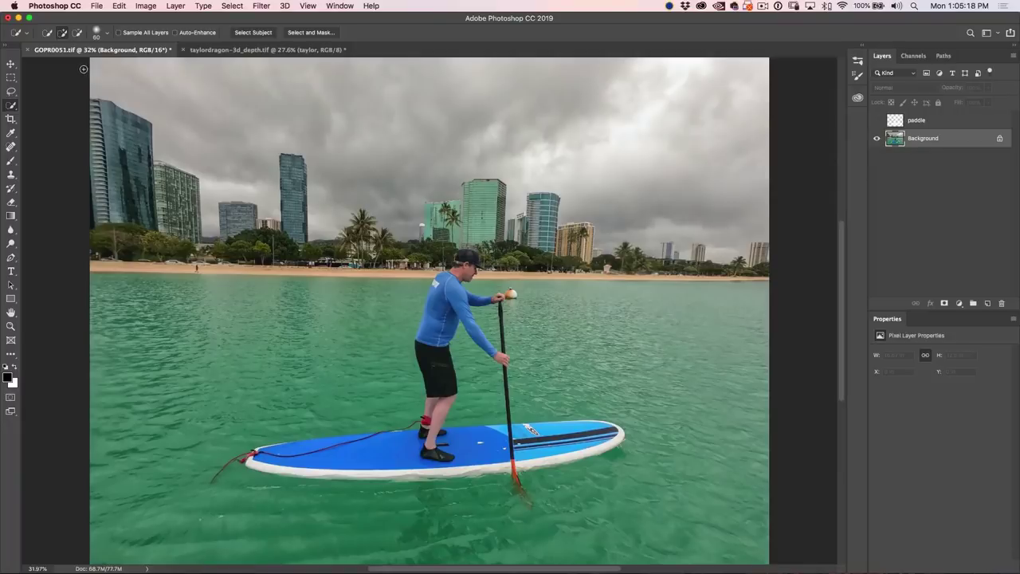
mouse_move(139, 102)
left_mouse_down()
mouse_move(243, 115)
mouse_move(243, 151)
mouse_move(248, 125)
mouse_move(304, 93)
mouse_move(461, 100)
mouse_move(633, 121)
mouse_move(704, 185)
left_mouse_up()
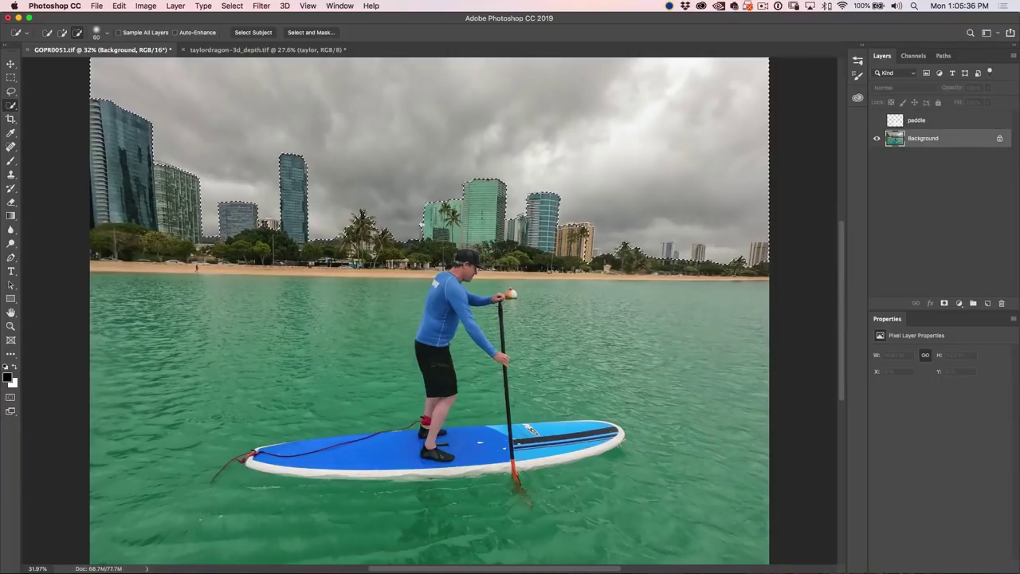
left_click(581, 235)
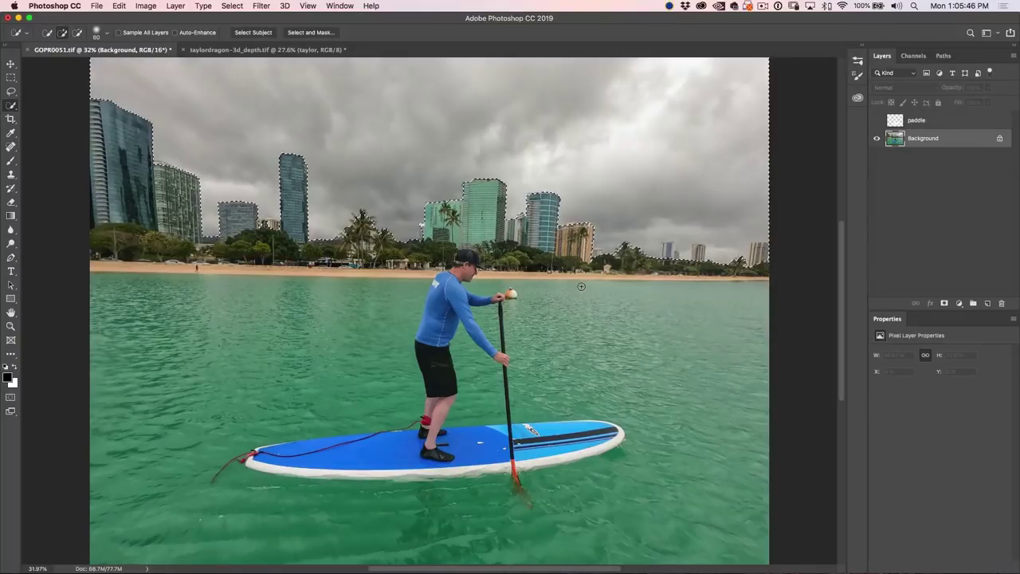
key("super+shift+i")
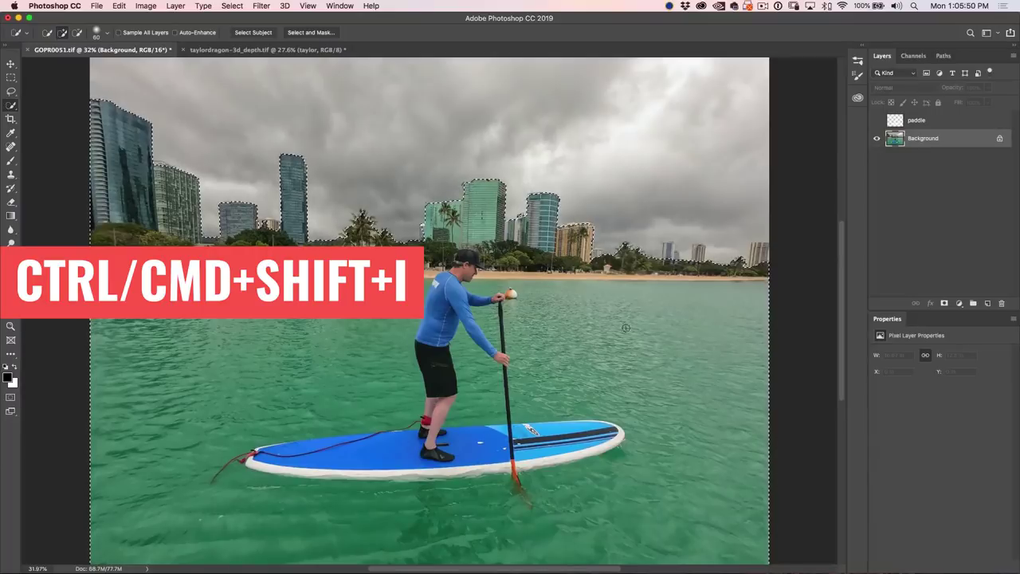
left_click(987, 303)
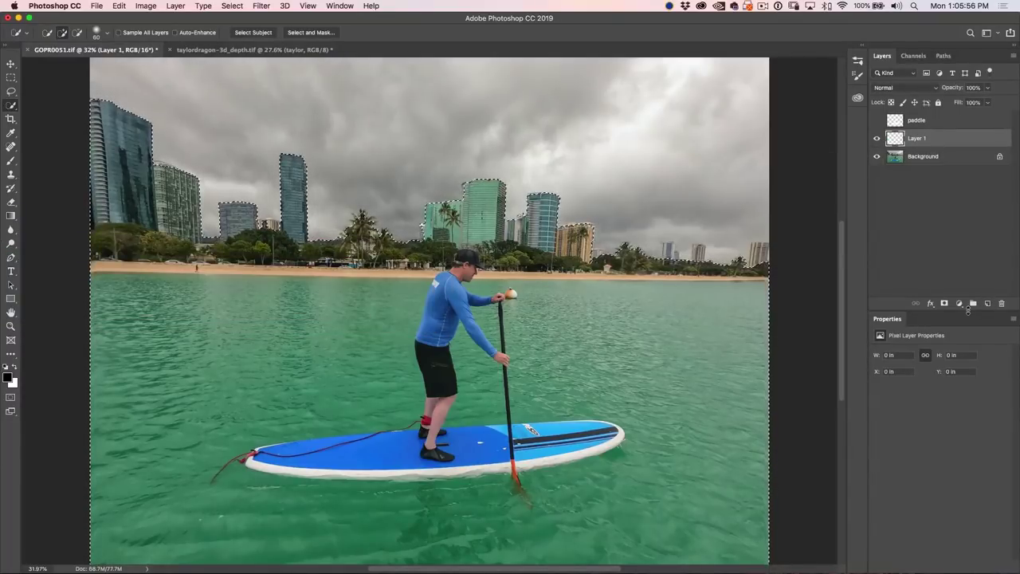
- Fill the area below the skyline with white, deselect, and rename the layer 'mid'
key("super+BackSpace")
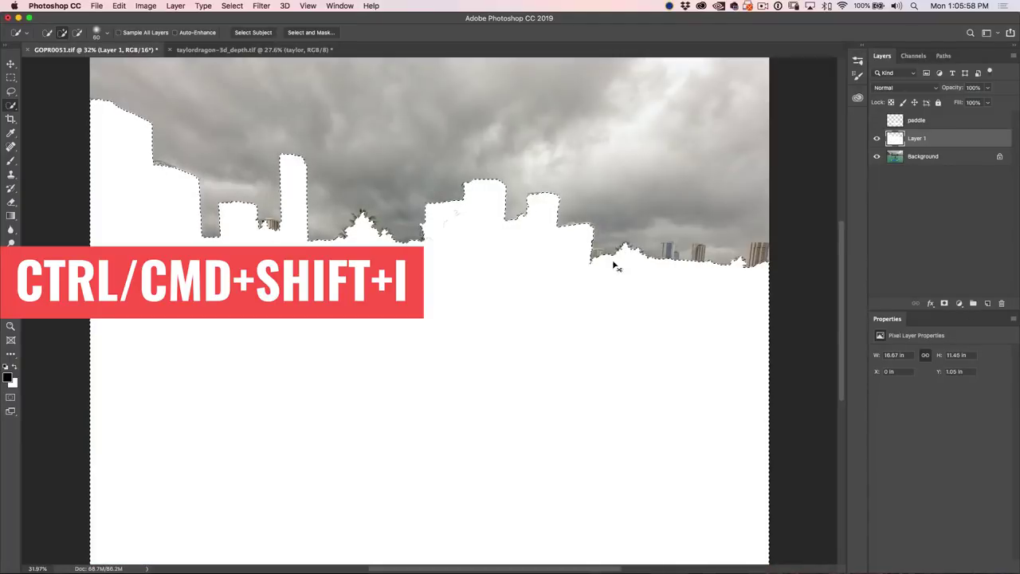
key("super+d")
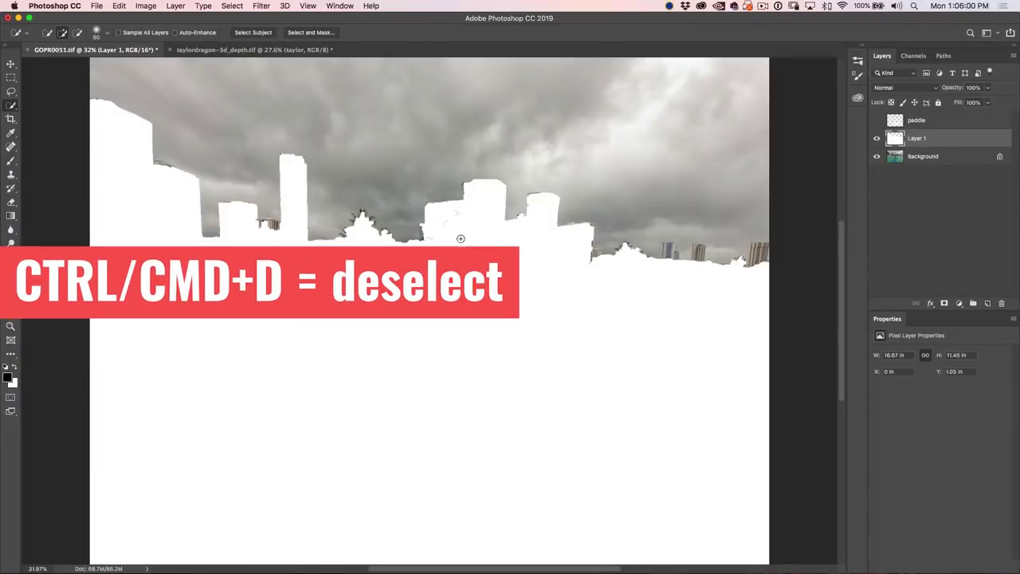
key("b")
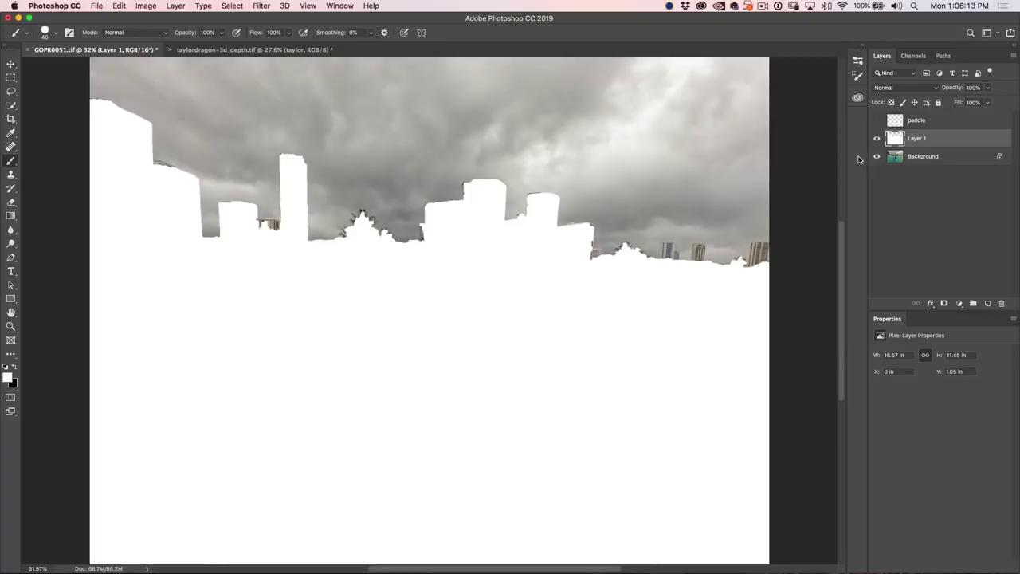
double_click(918, 140)
type("mid")
key("Return")
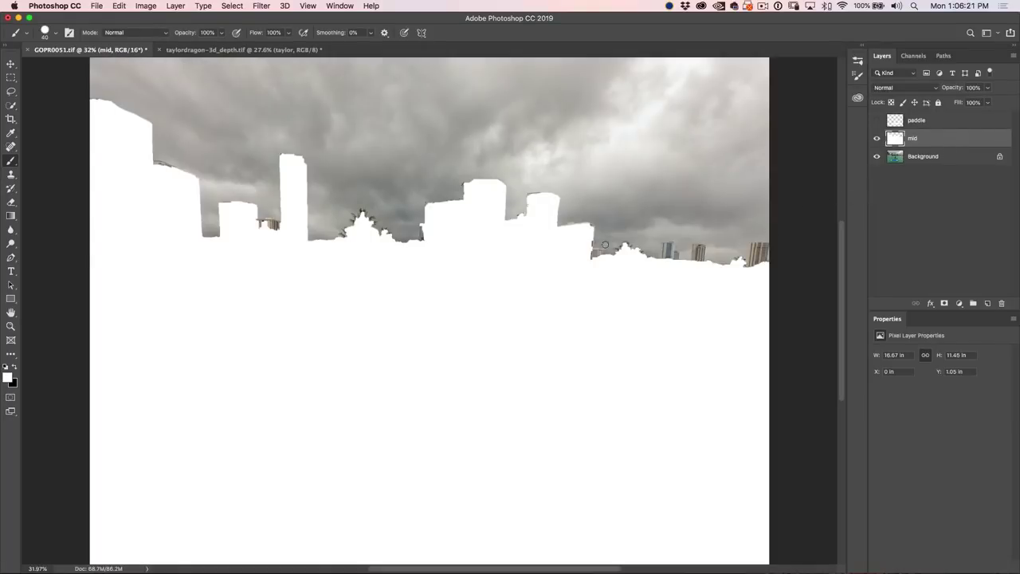
- On the Background photo, Quick-Select the distant low buildings on the right of the skyline
left_click(896, 159)
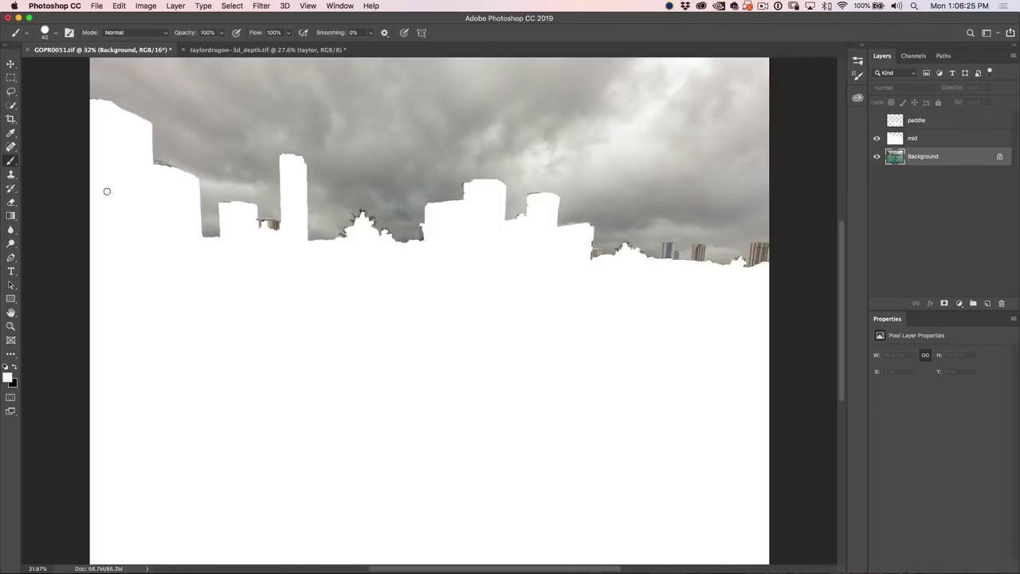
left_click(11, 106)
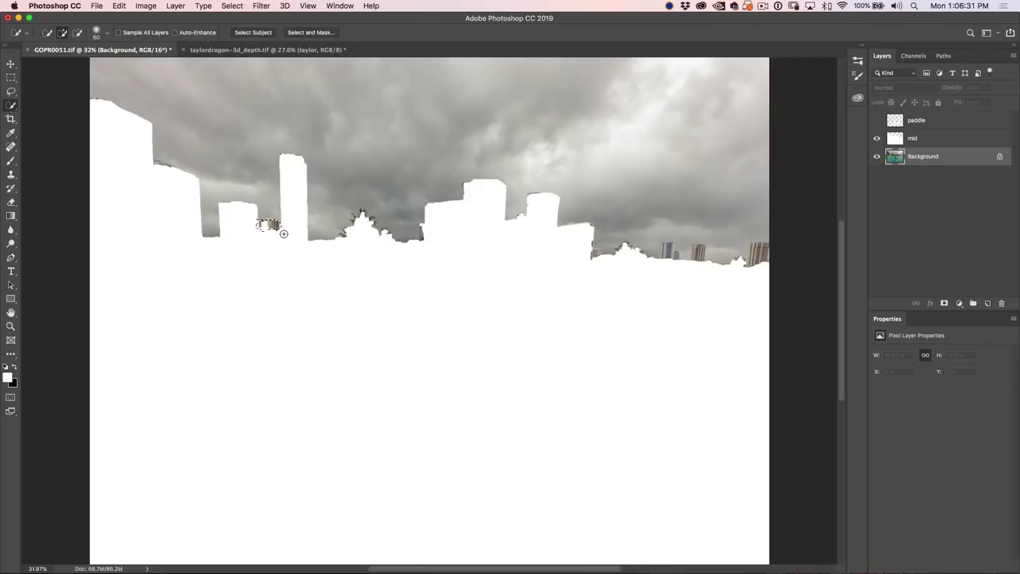
left_click(598, 257)
left_click(667, 250)
left_click(673, 254)
left_click(699, 253)
left_click_drag(602, 259, 756, 255)
- Add a new empty layer and name it 'back'
left_click(987, 303)
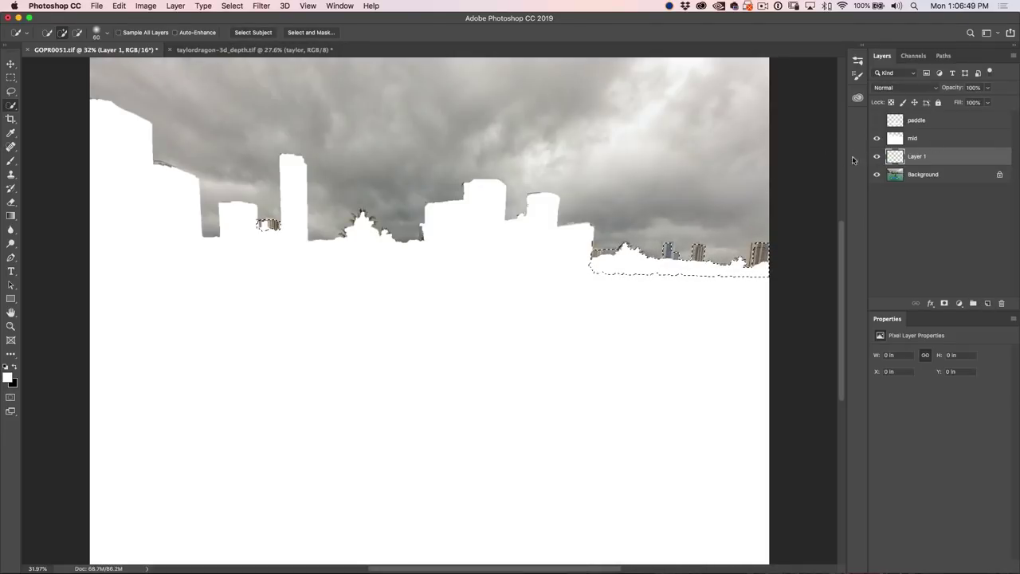
double_click(914, 158)
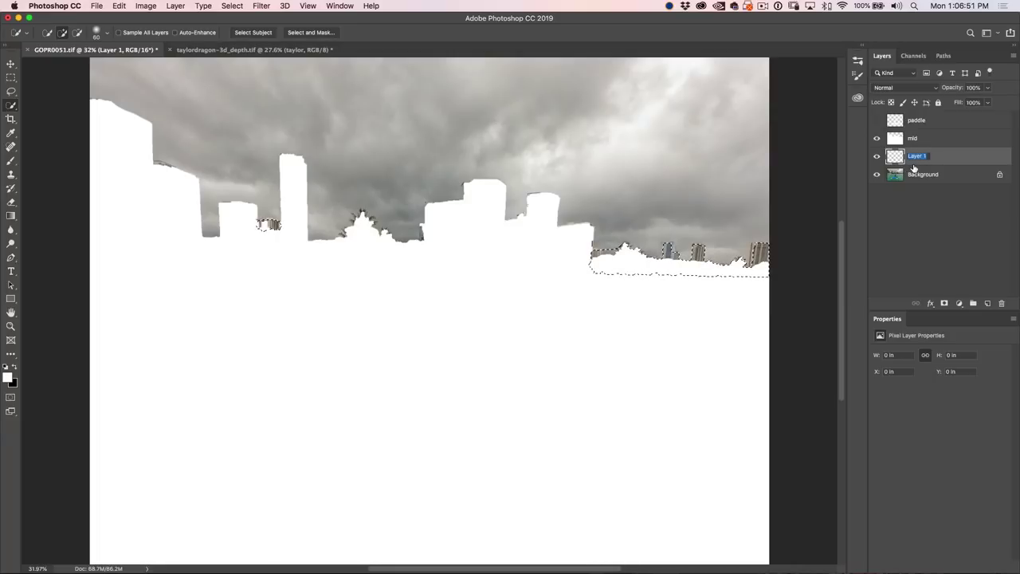
type("bac")
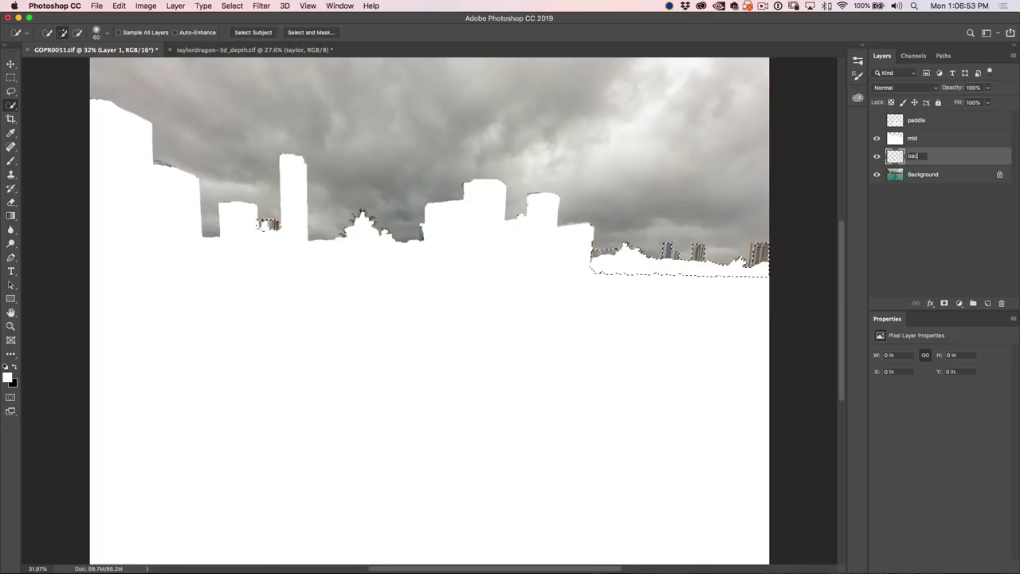
type("k")
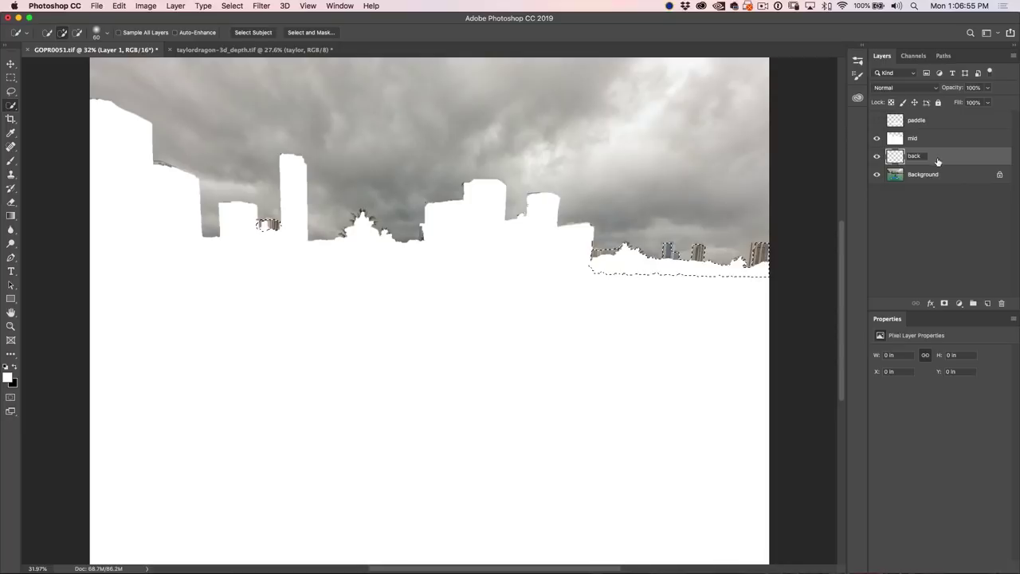
key("Return")
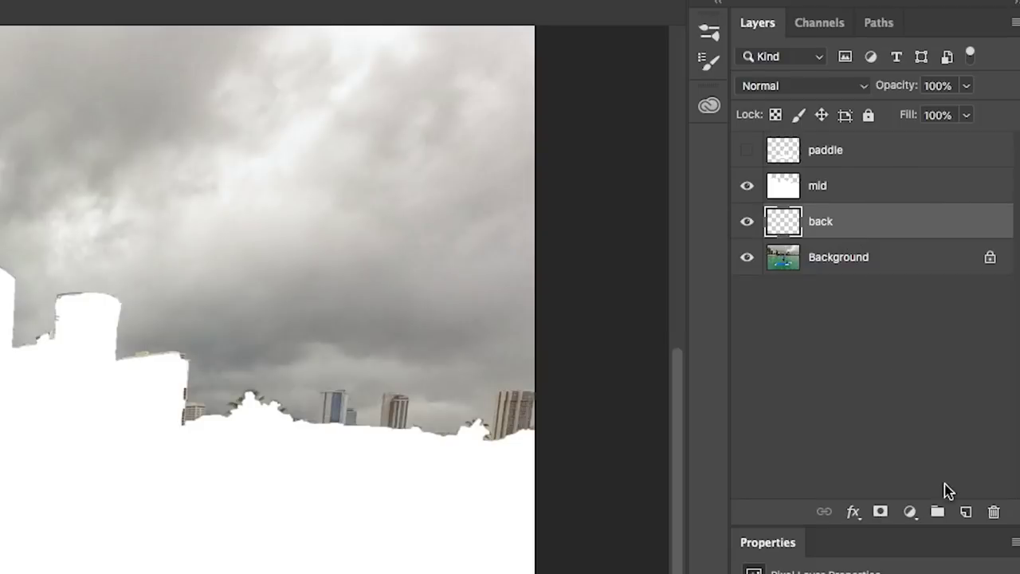
- Add a new layer beneath back and fill it with black
left_click(987, 303)
left_click_drag(858, 221, 869, 269)
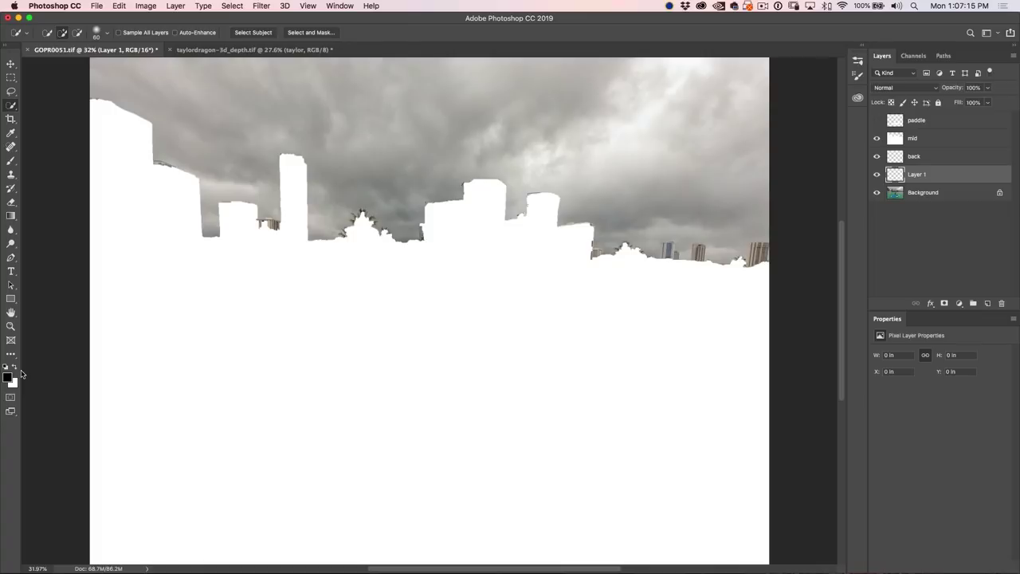
key("alt+BackSpace")
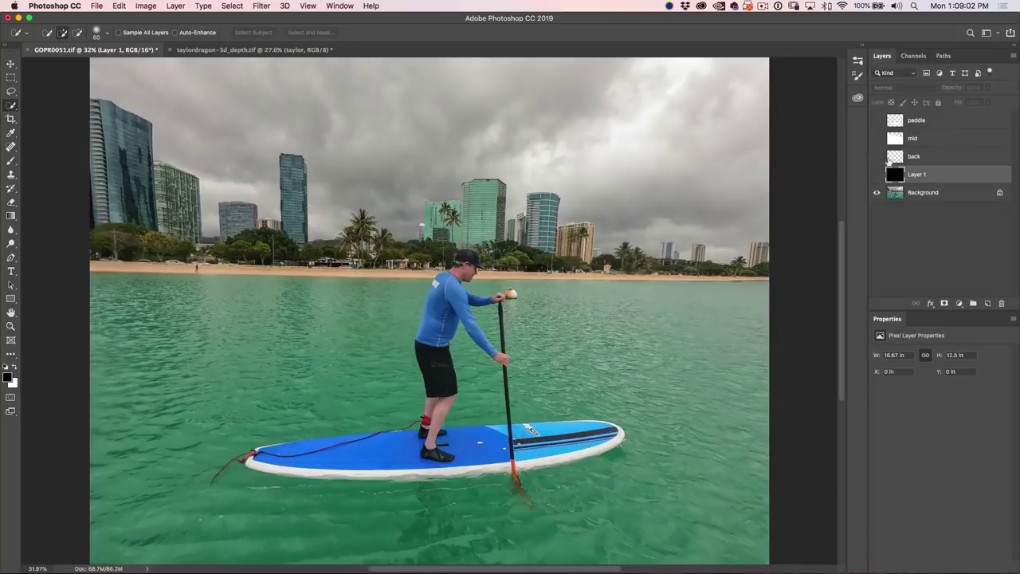
- Show the black layer, move mid just above it, and load mid's white area as a selection
left_click(877, 175)
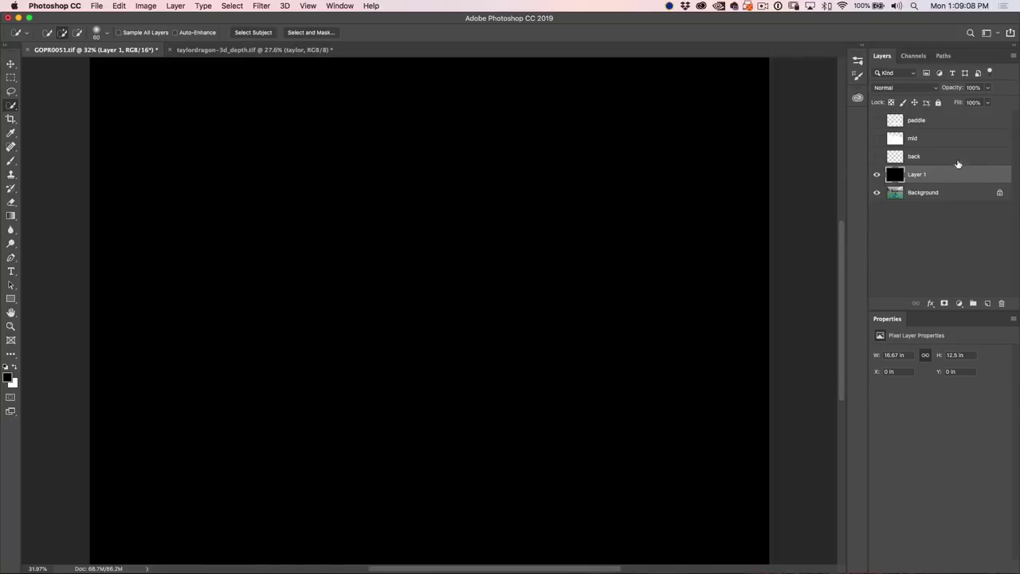
left_click_drag(928, 139, 922, 166)
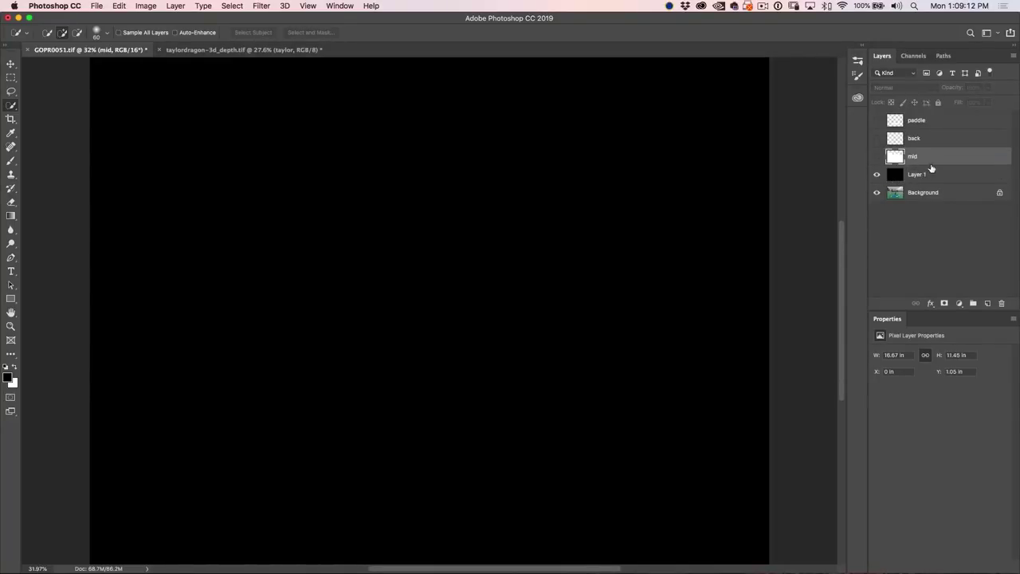
left_click(877, 156)
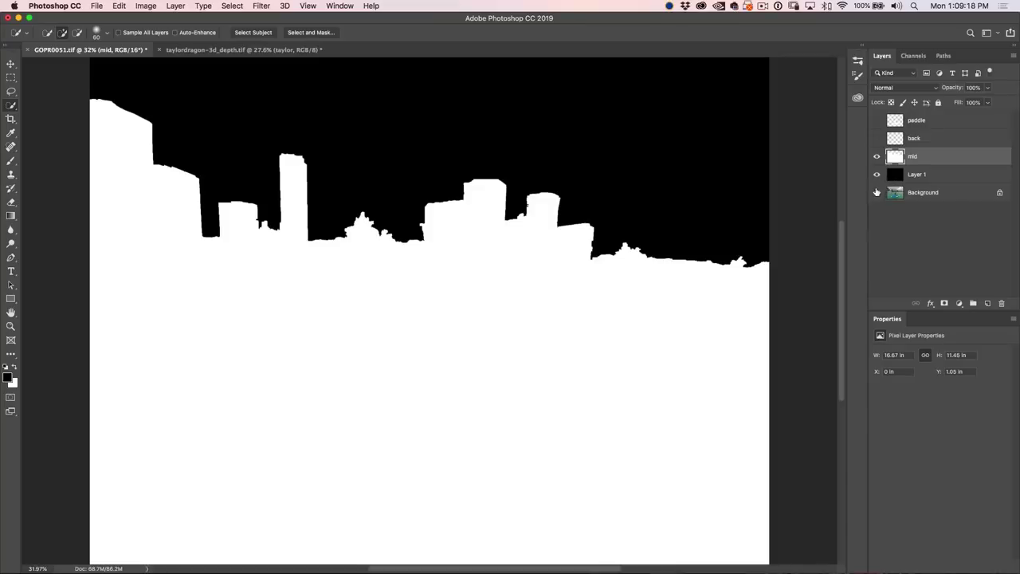
left_click(877, 192, "alt")
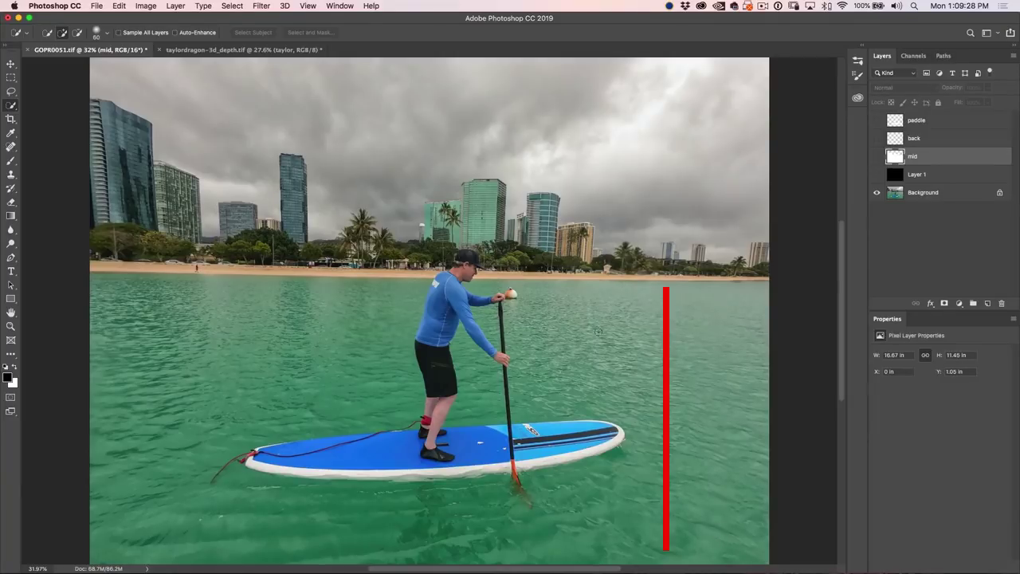
left_click(877, 156)
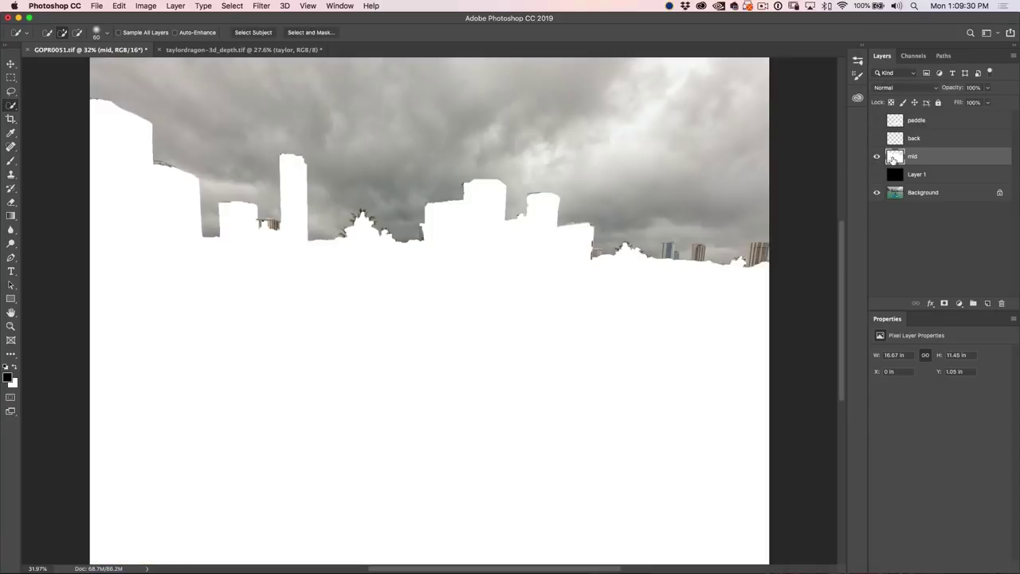
left_click(894, 157, "super")
- Set the foreground colour to grey 8e8e8e in the Color Picker
left_click(7, 378)
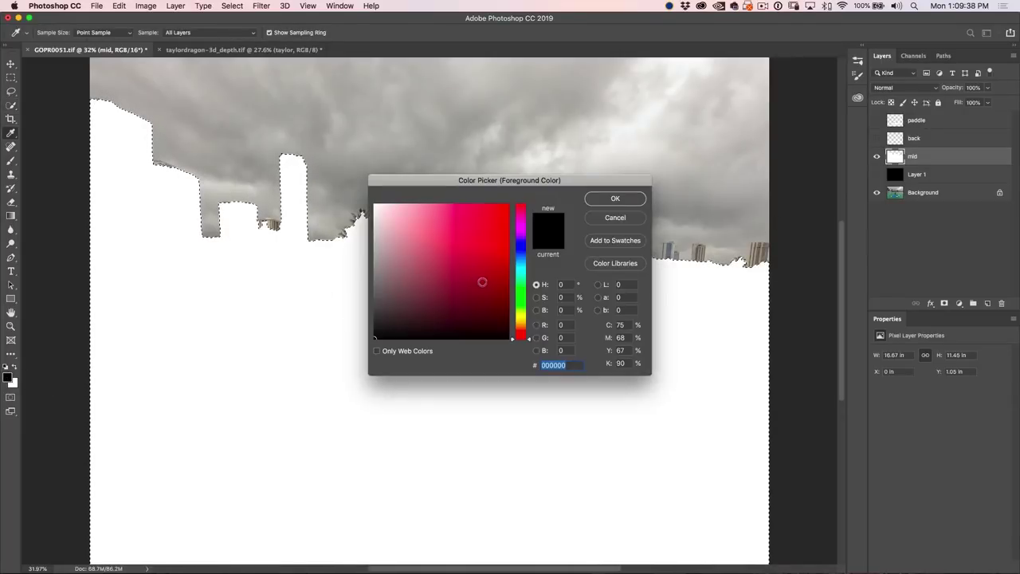
left_click(371, 253)
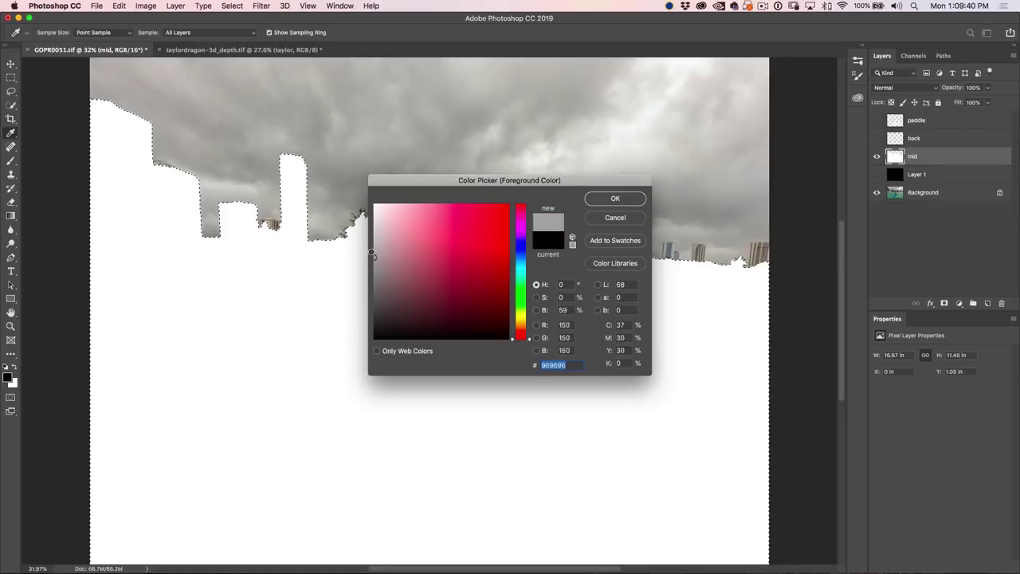
mouse_move(371, 253)
left_mouse_down()
mouse_move(371, 206)
mouse_move(370, 272)
left_mouse_up()
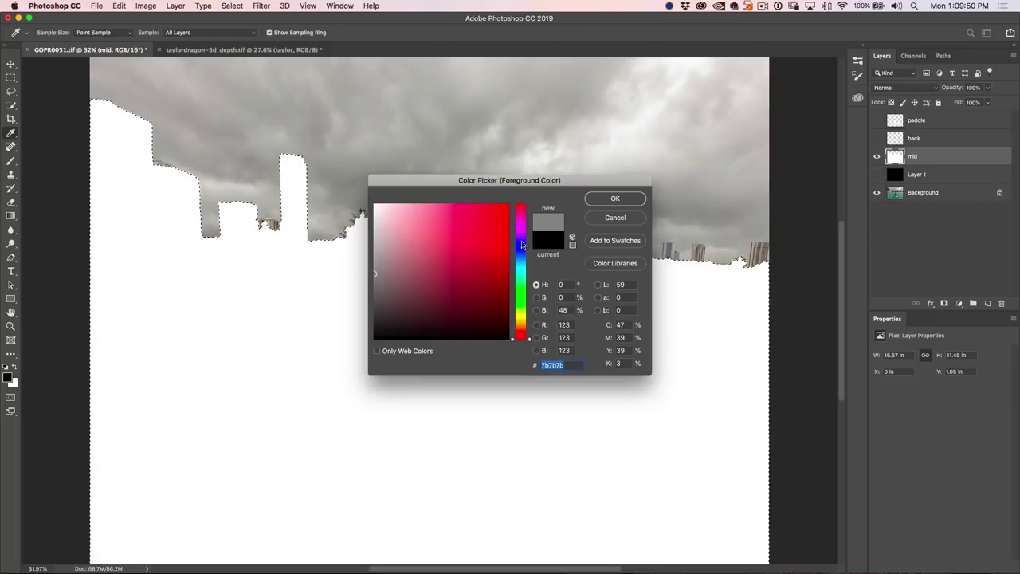
left_click(374, 275)
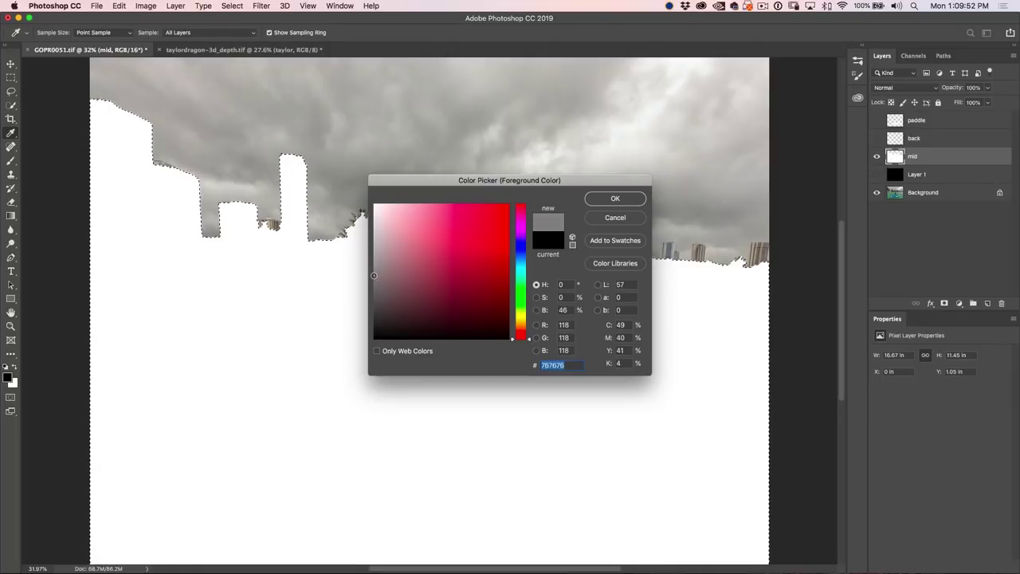
left_click(375, 276)
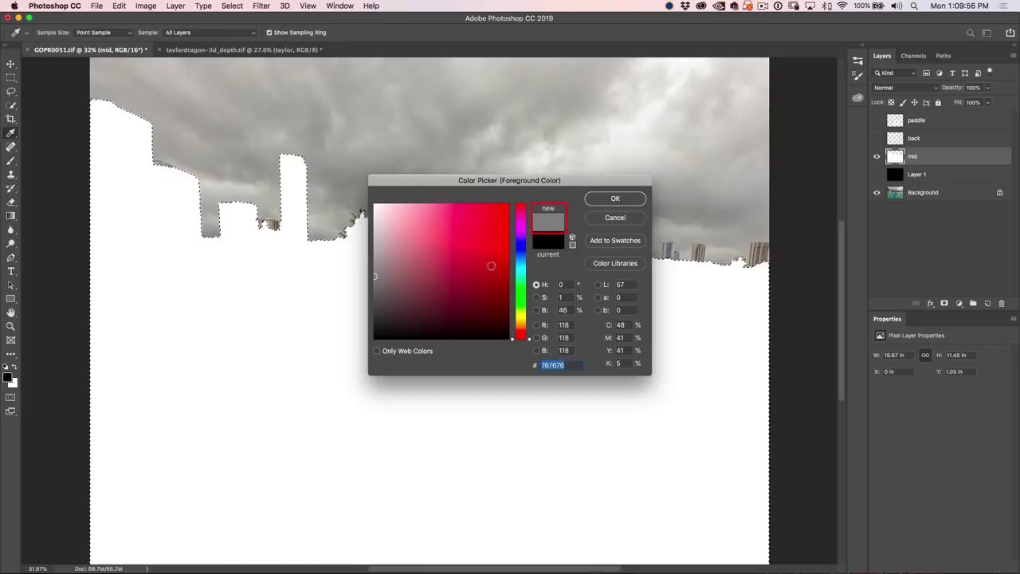
left_click_drag(374, 281, 375, 263)
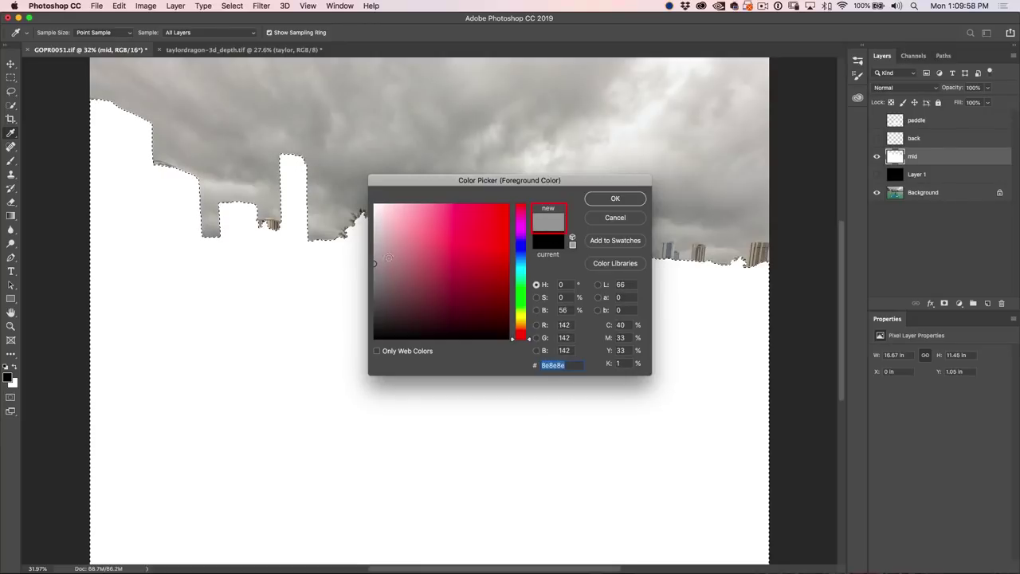
left_click(614, 199)
key("w")
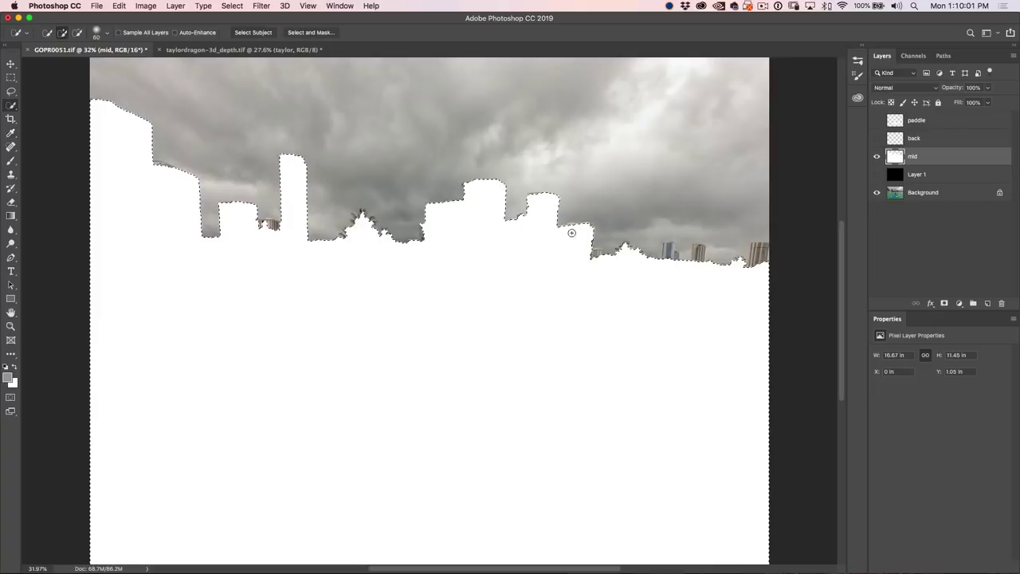
left_click(15, 385)
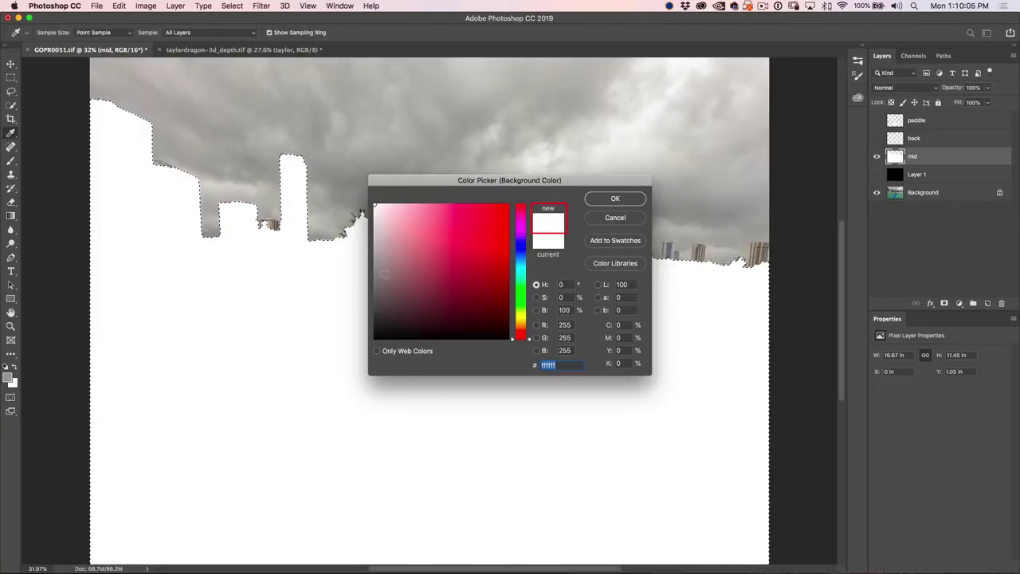
- Make the background colour a darker grey and pick the linear Foreground-to-Background gradient
left_click_drag(375, 275, 374, 299)
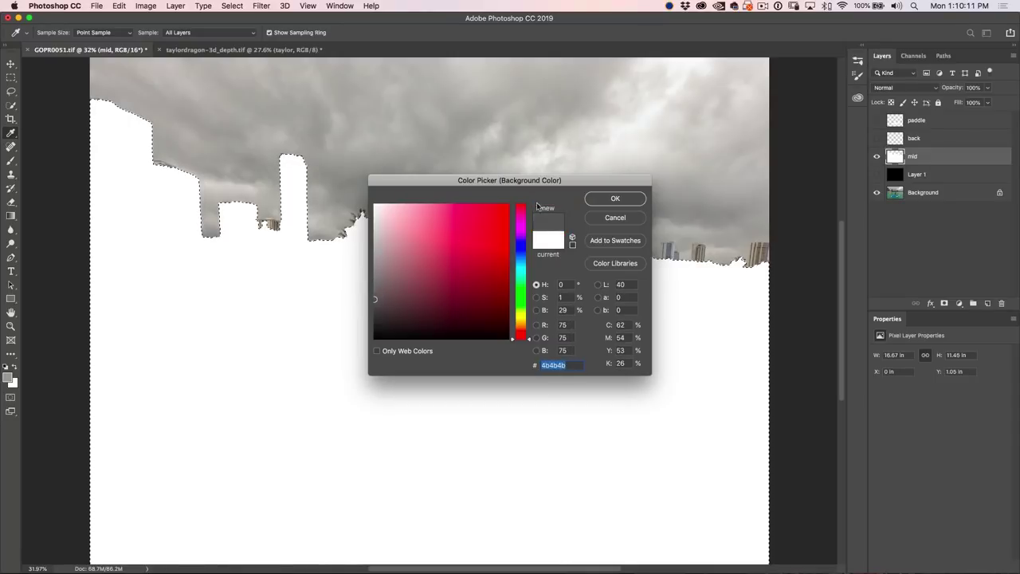
left_click(604, 197)
key("w")
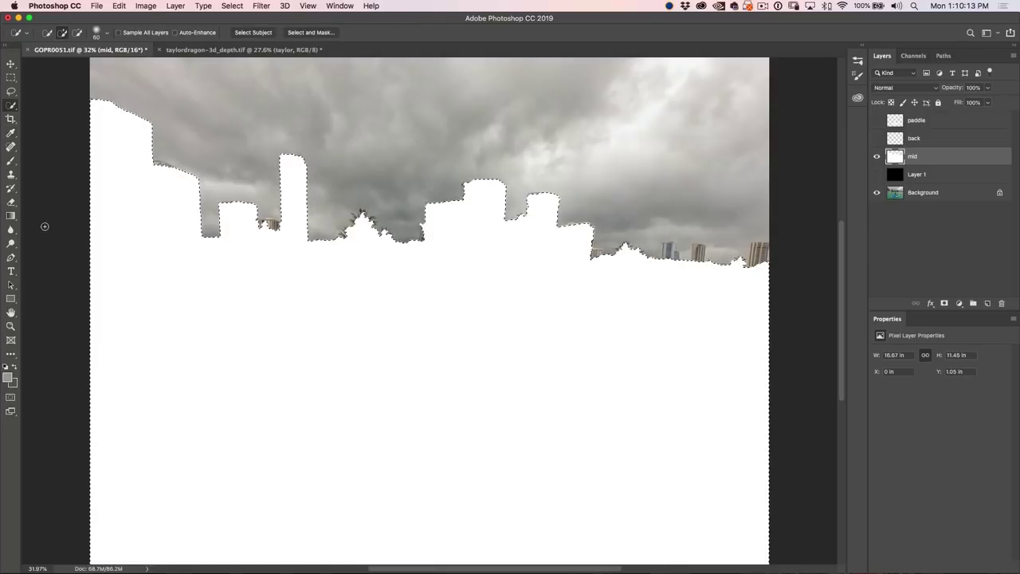
left_click(11, 216)
left_click(80, 31)
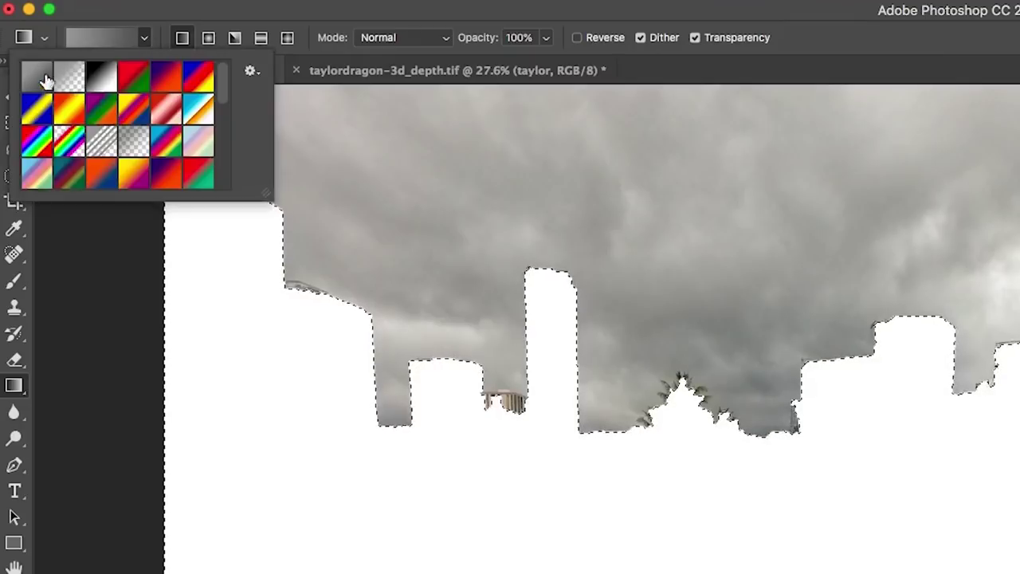
left_click(38, 70)
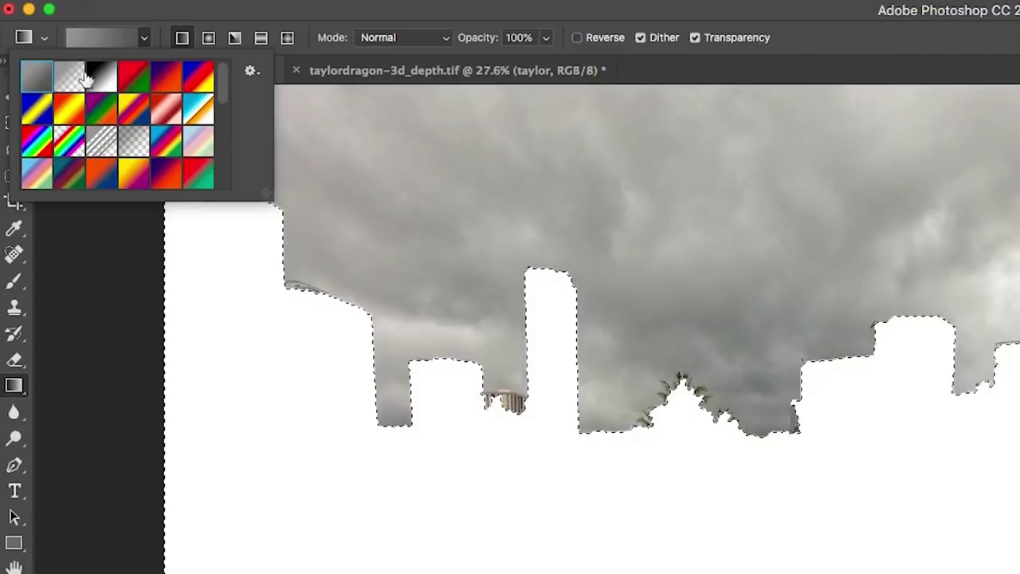
left_click(181, 38)
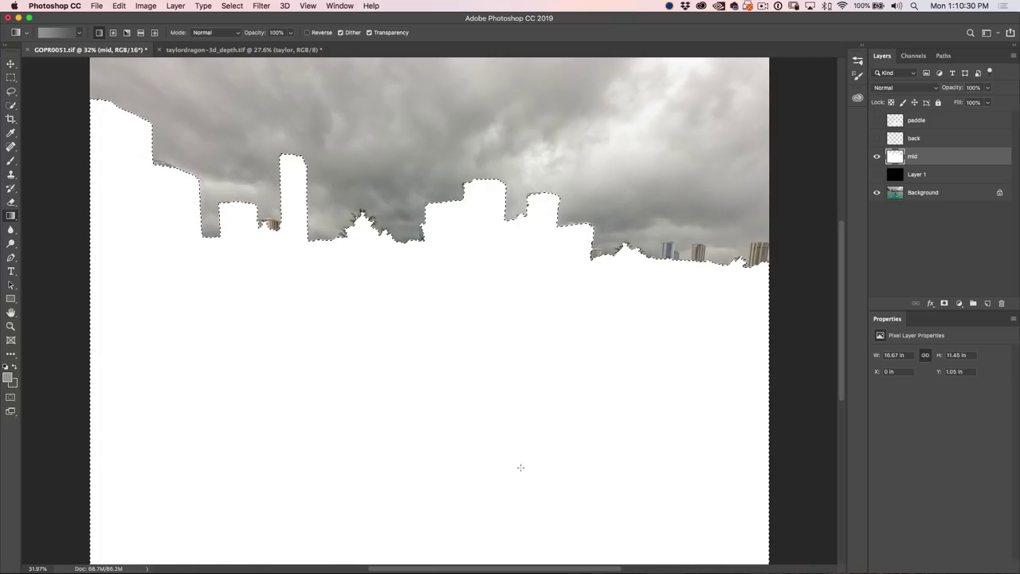
- Draw the grey gradient from the horizon down, deselect, and show the black Layer 1 behind the sky
left_click_drag(518, 464, 467, 316)
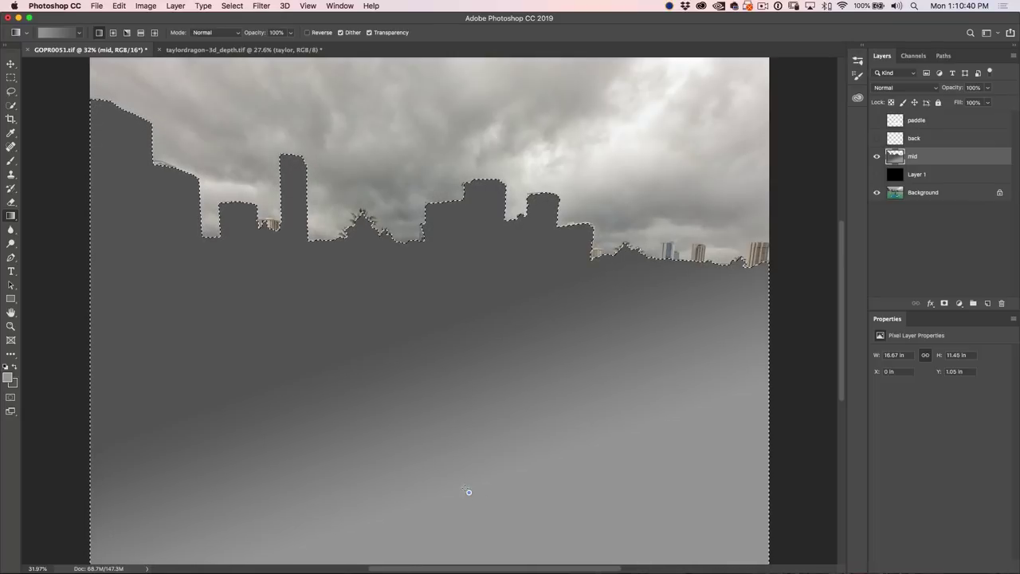
left_click_drag(469, 492, 468, 490)
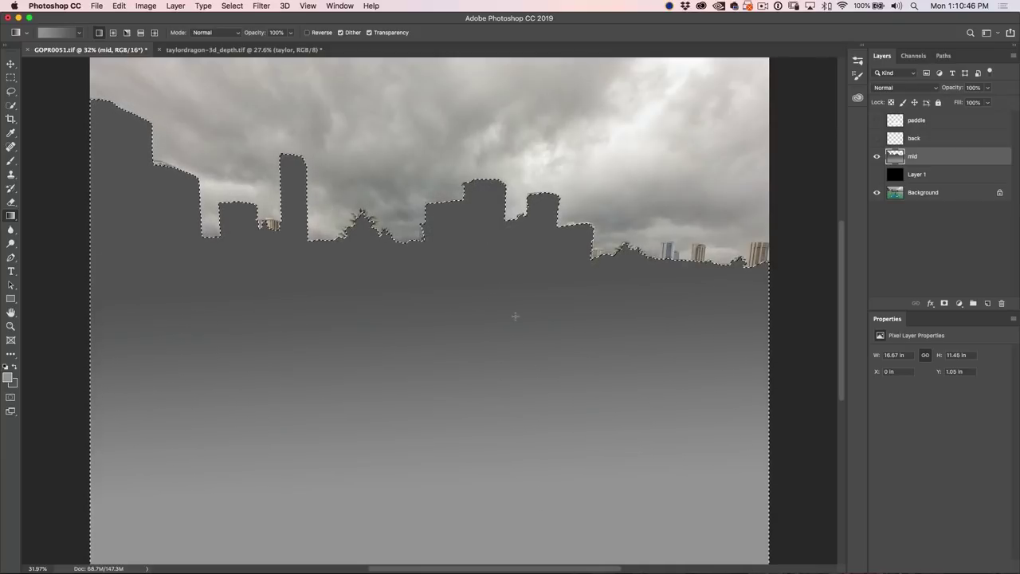
left_click(878, 157)
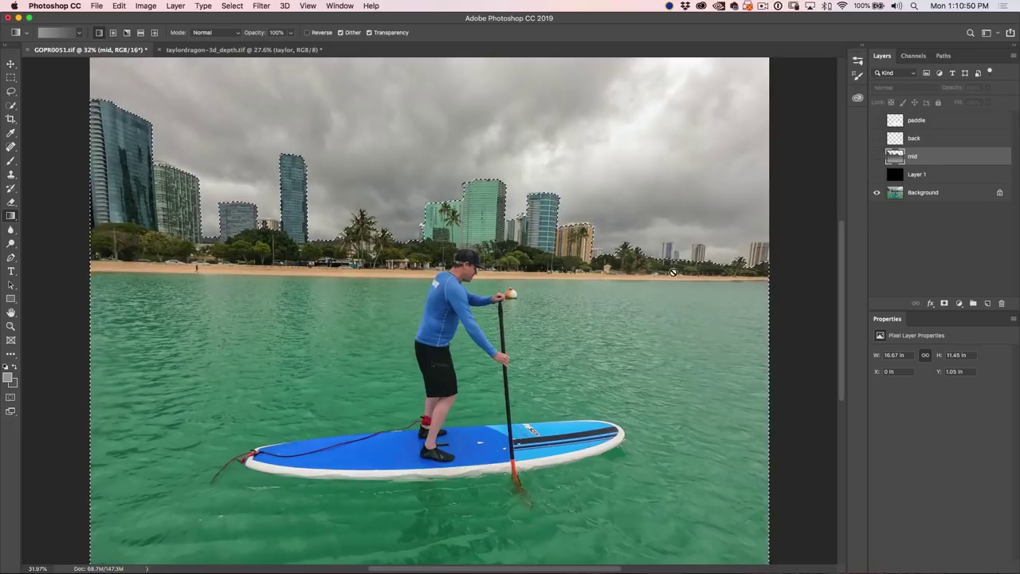
left_click(878, 157)
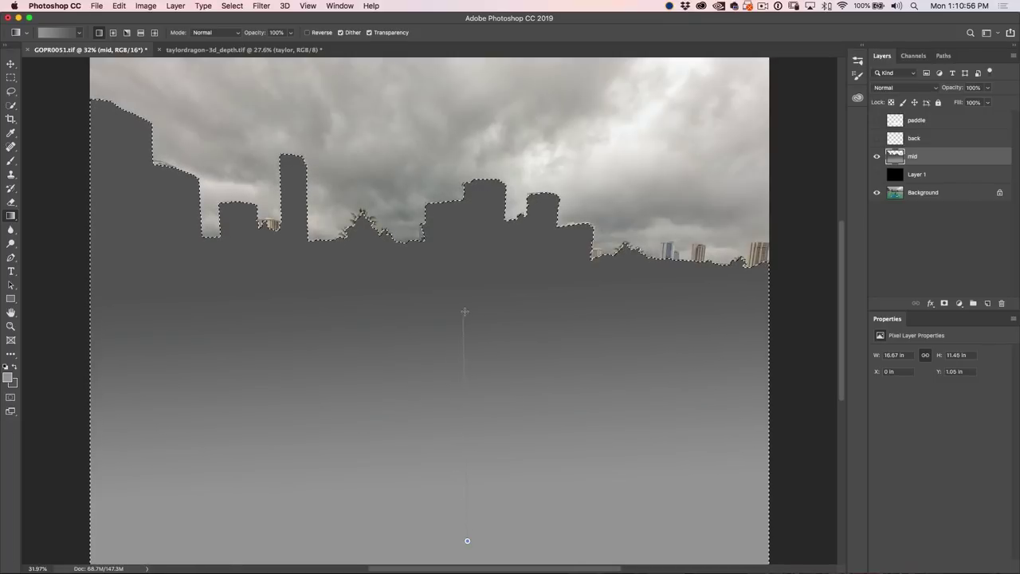
left_click_drag(465, 310, 460, 308)
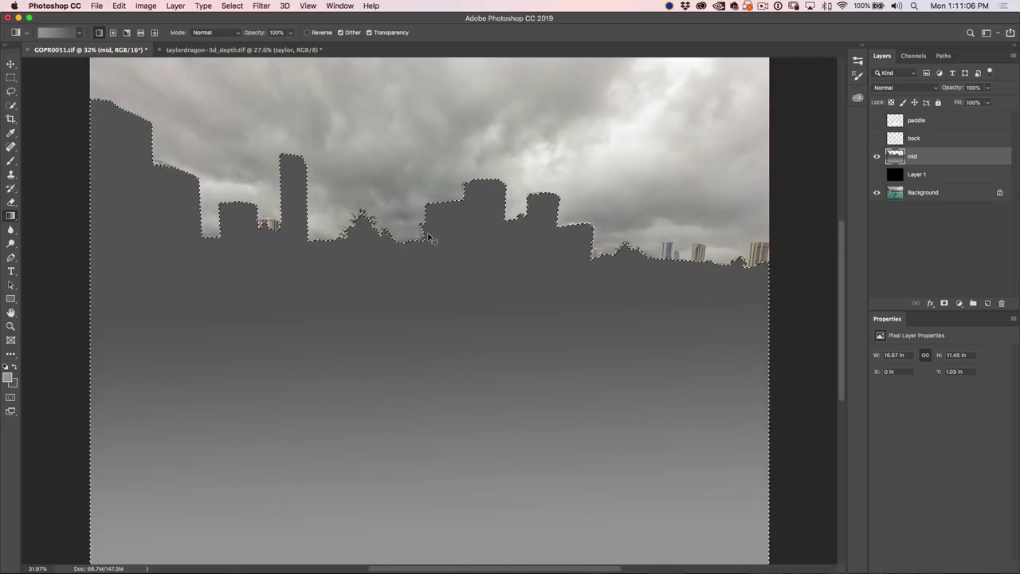
key("super+d")
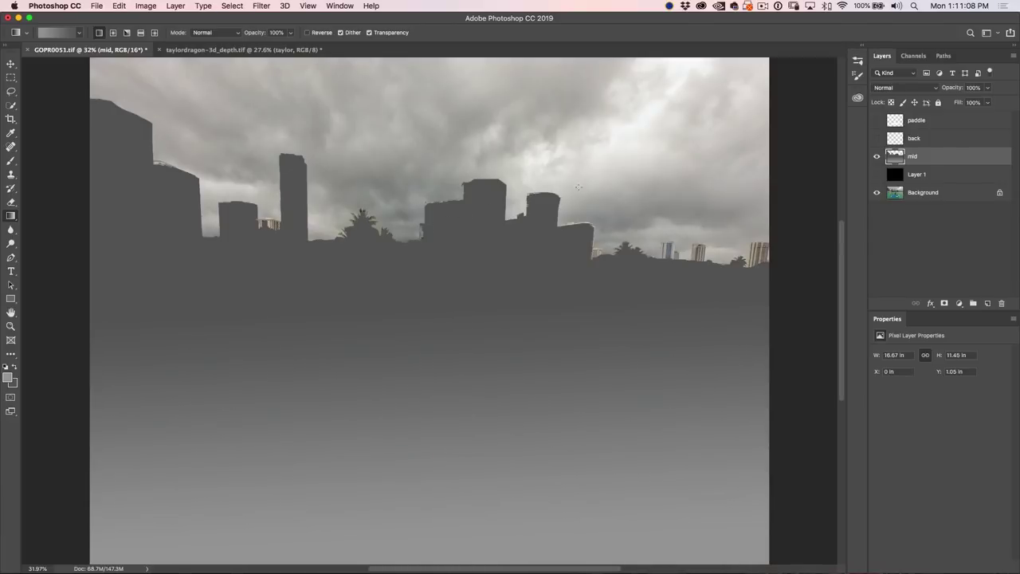
left_click(877, 174)
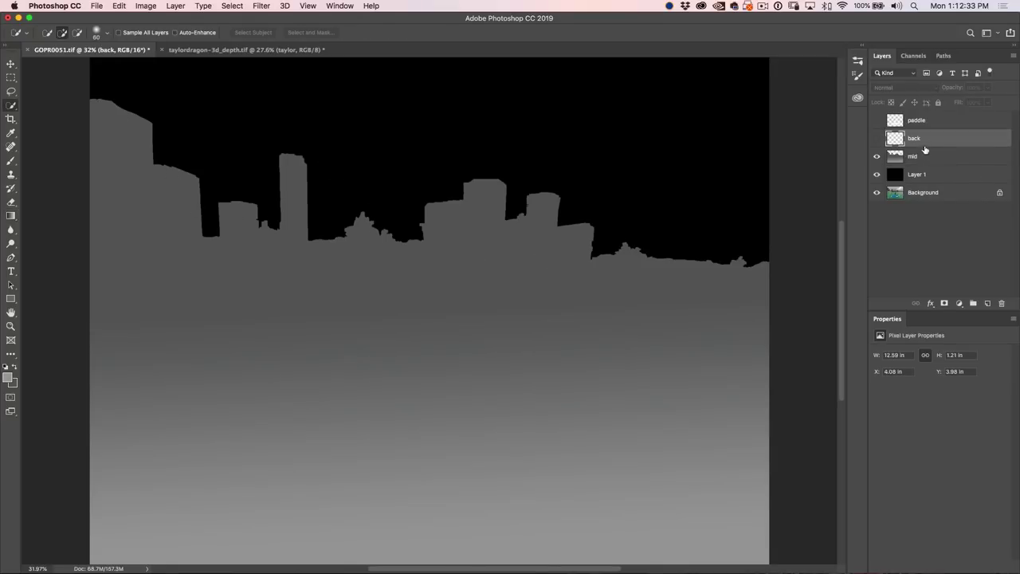
- Show the back layer, move it below mid, and load its white shapes as a selection
left_click(877, 138)
left_click_drag(936, 140, 931, 161)
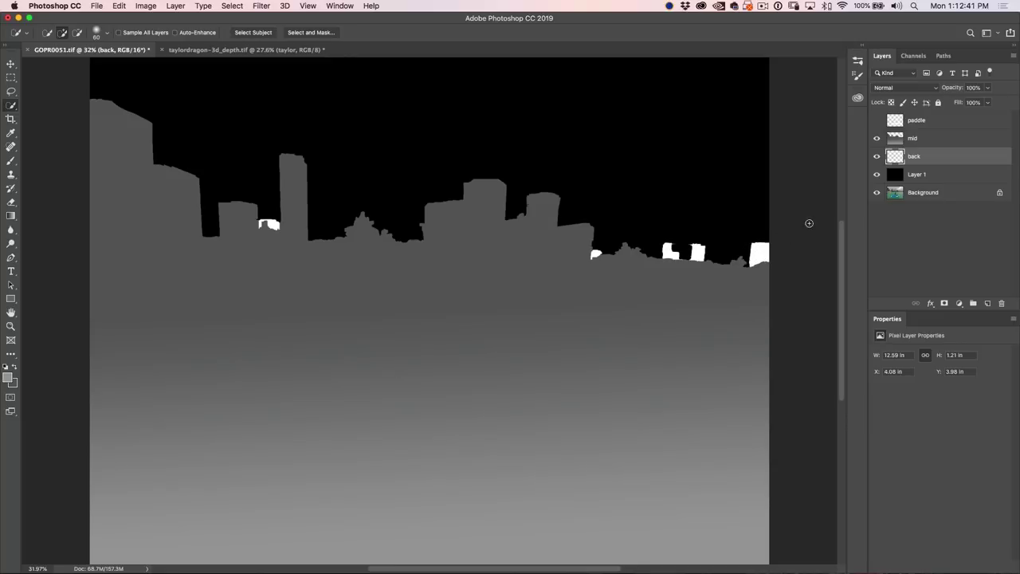
left_click(895, 157, "super")
- Fill the selected buildings with dark grey 292929, deselect, and show the paddle layer again
left_click(8, 377)
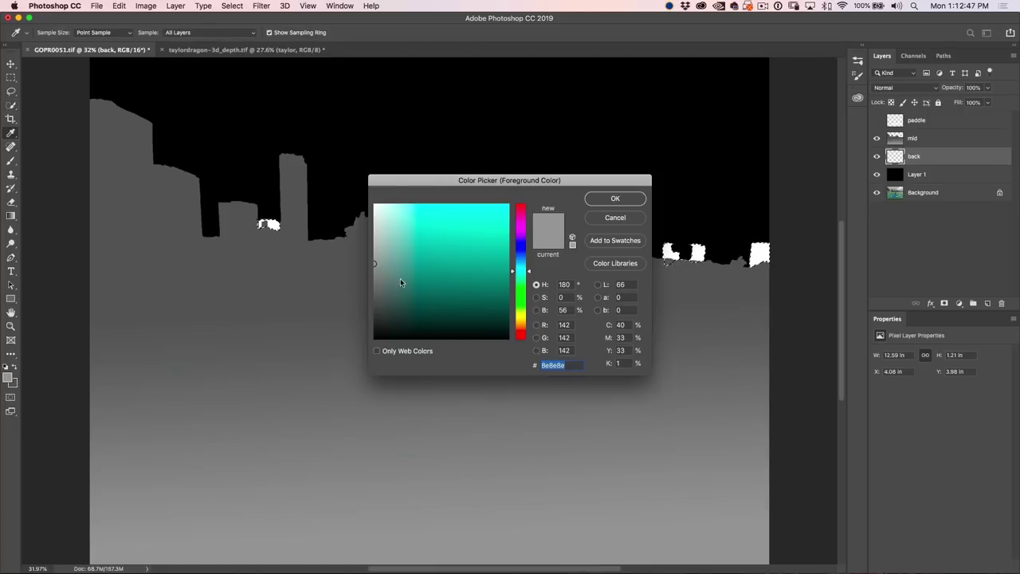
type("292929")
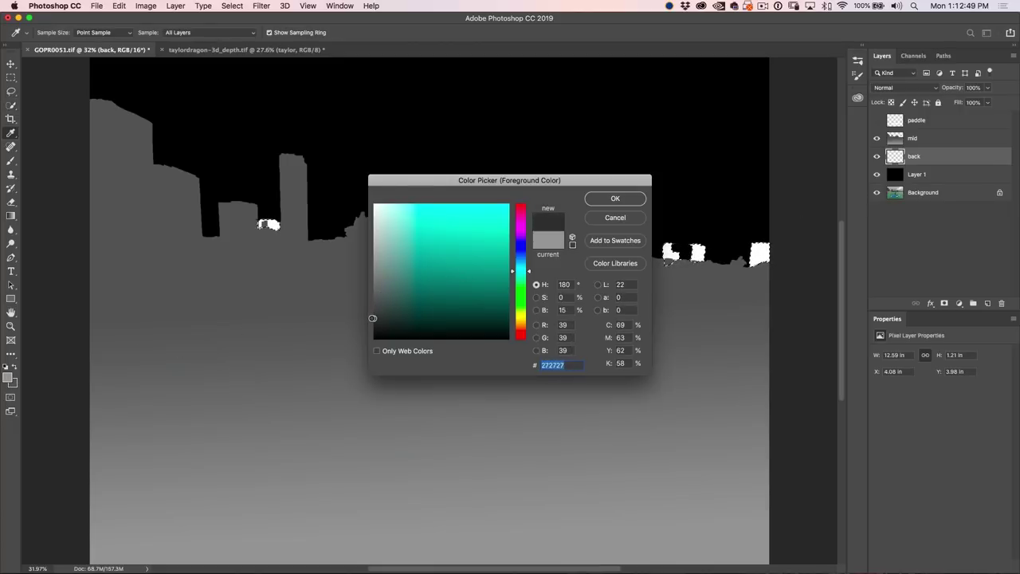
left_click(628, 198)
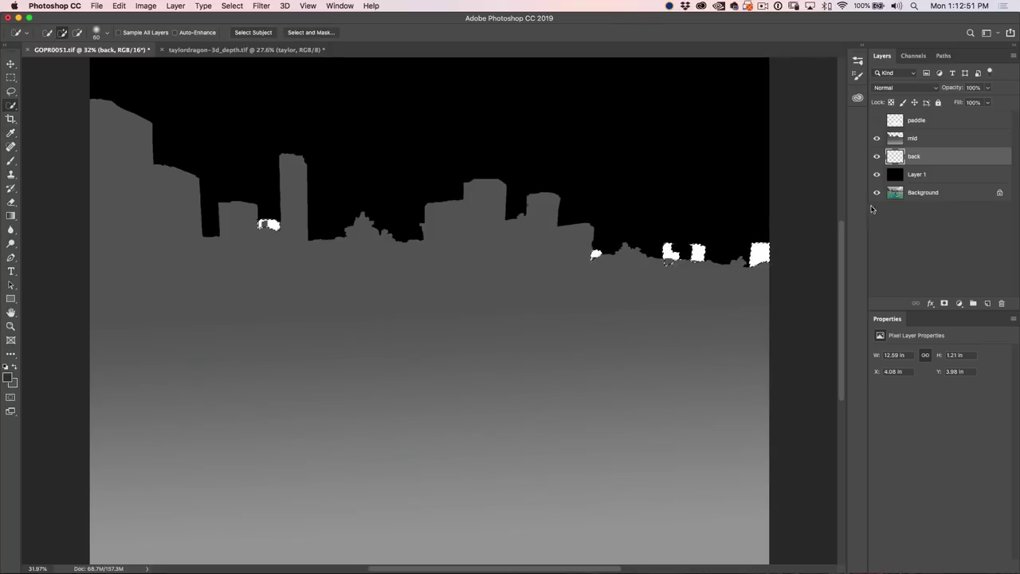
key("alt+BackSpace")
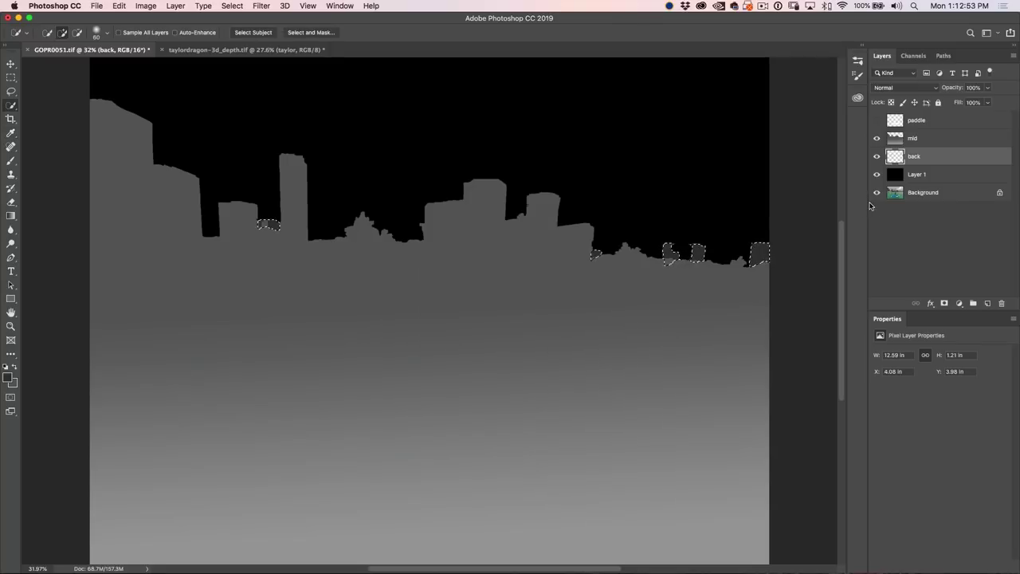
key("super+d")
left_click(876, 120)
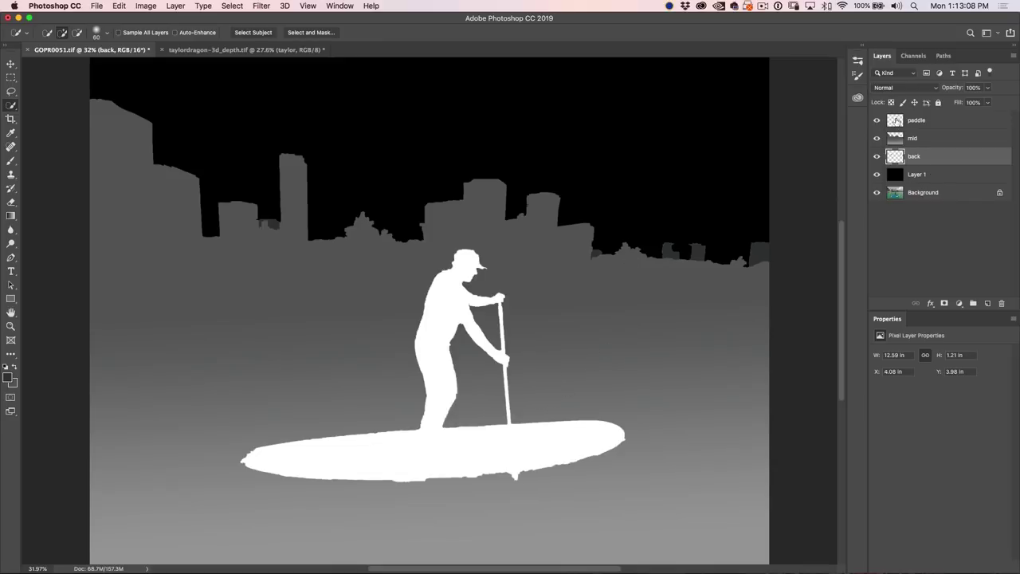
- Load the paddle silhouette selection, eyedrop a grey near the board, and set a lighter background grey
left_click(895, 121, "super")
left_click(11, 134)
left_click(44, 132)
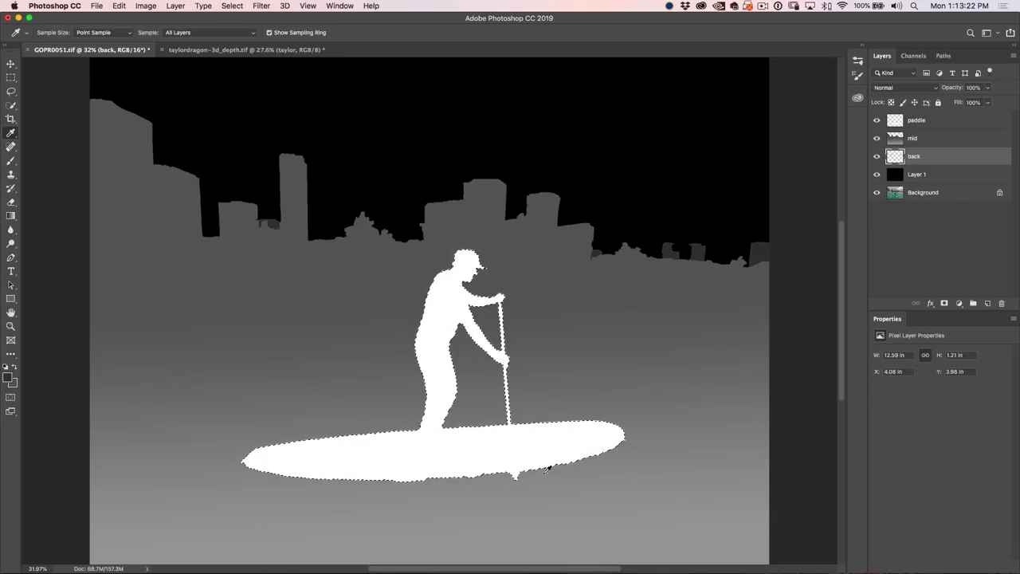
left_click(448, 476)
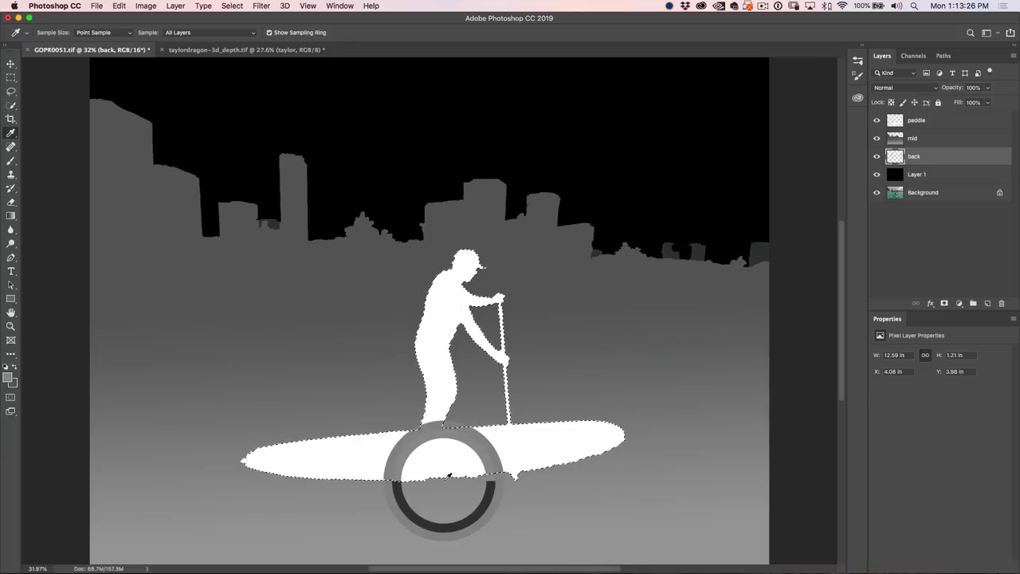
left_click_drag(448, 476, 450, 473)
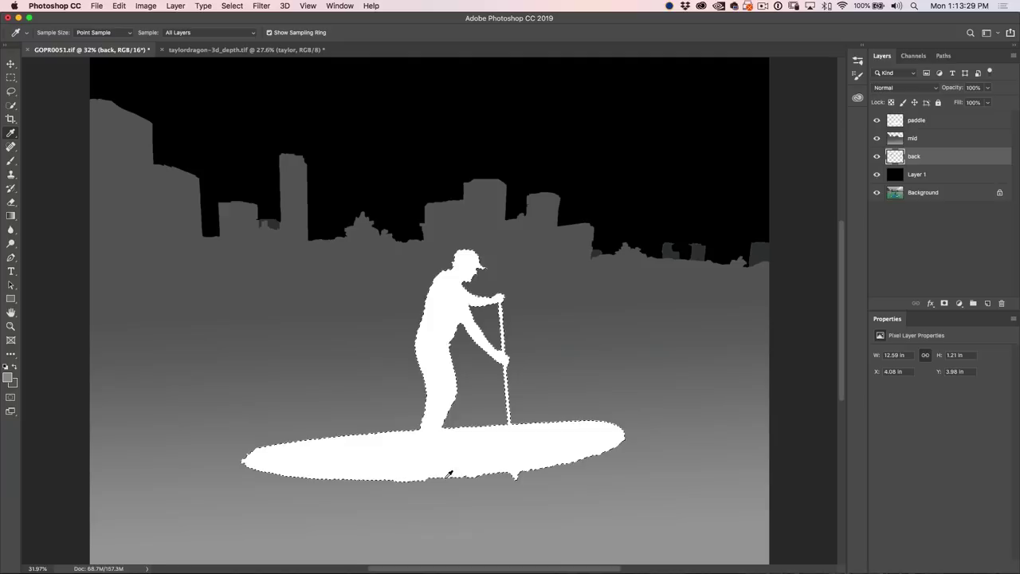
left_click(388, 478)
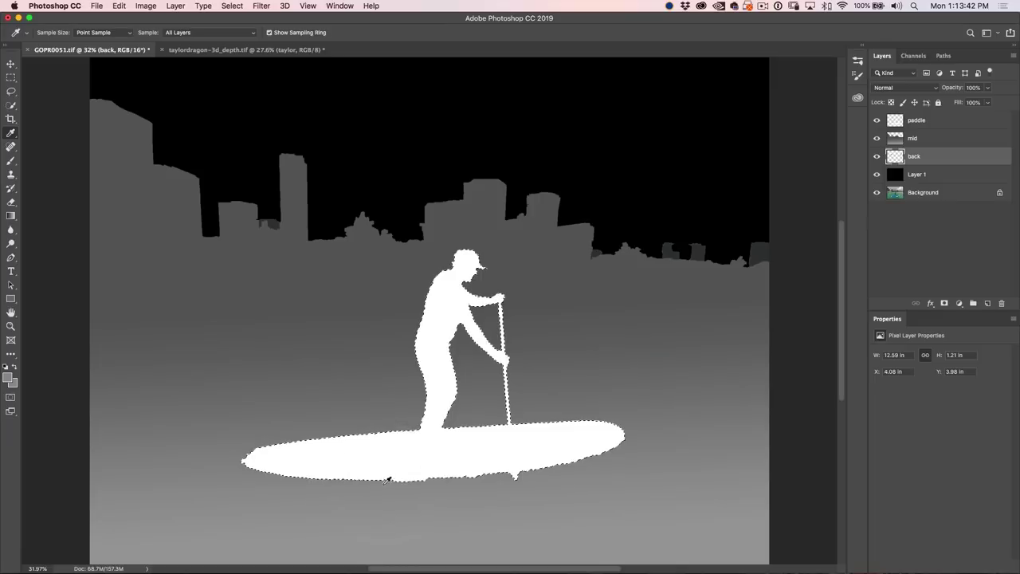
left_click(14, 386)
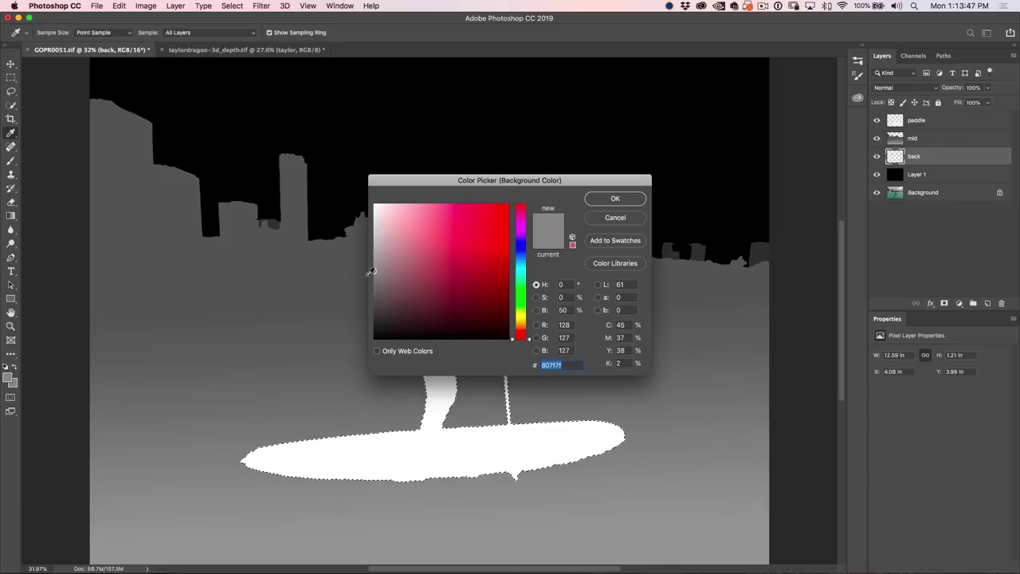
left_click_drag(375, 271, 375, 257)
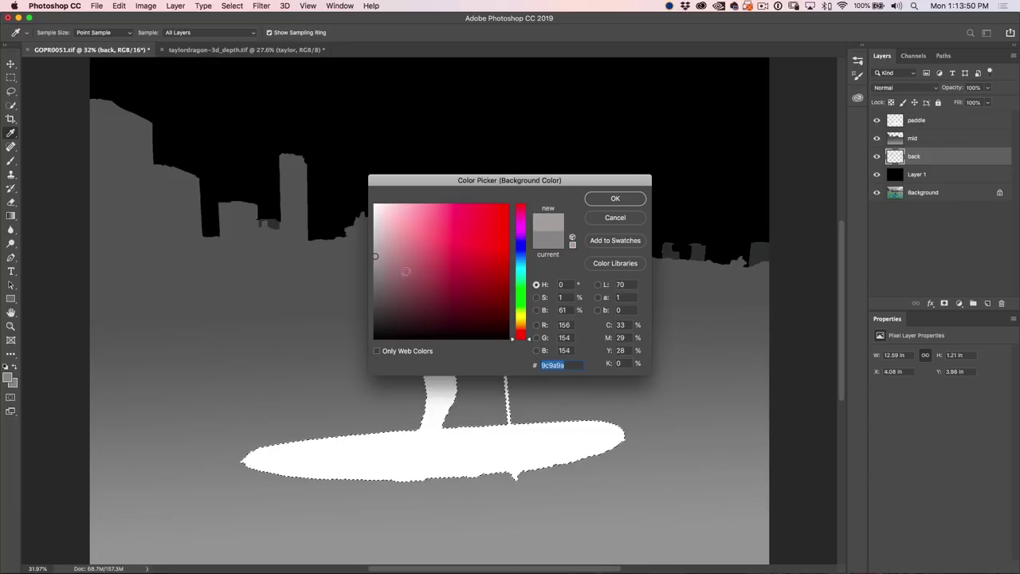
left_click(614, 199)
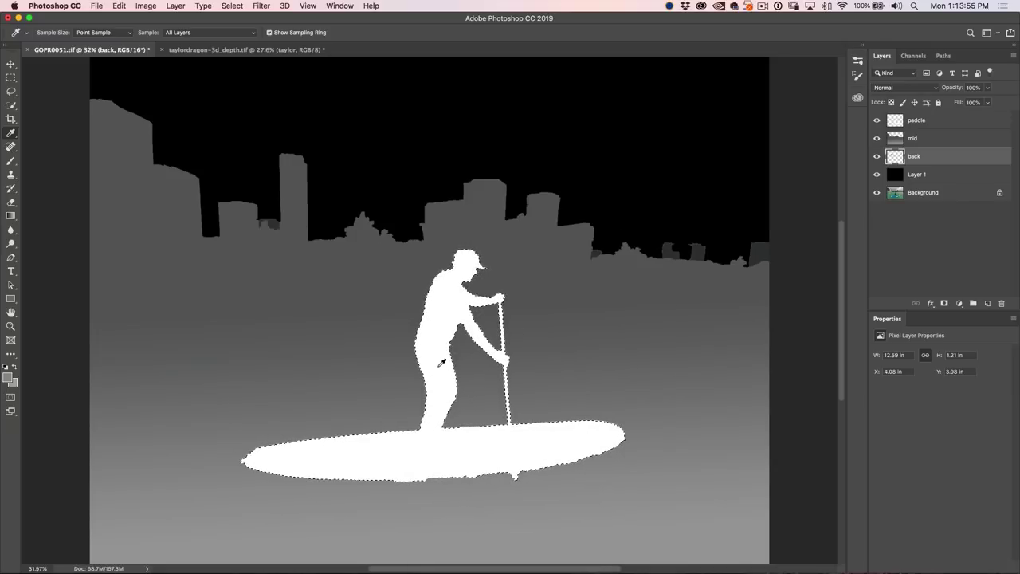
- Fill the paddler and board with a grey gradient, deselect, and hide the four depth layers
left_click(11, 216)
key("alt+period")
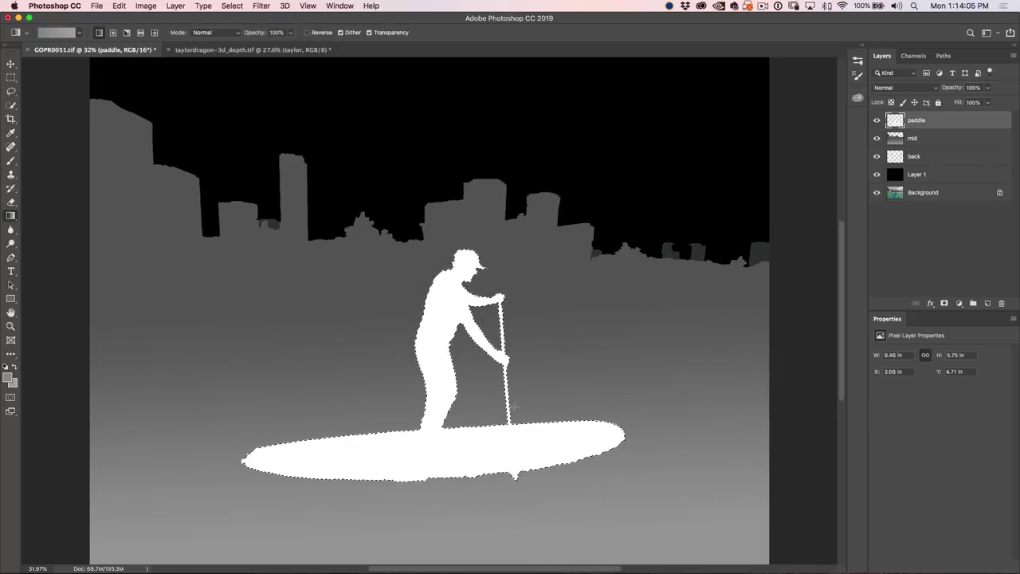
left_click_drag(440, 453, 455, 303)
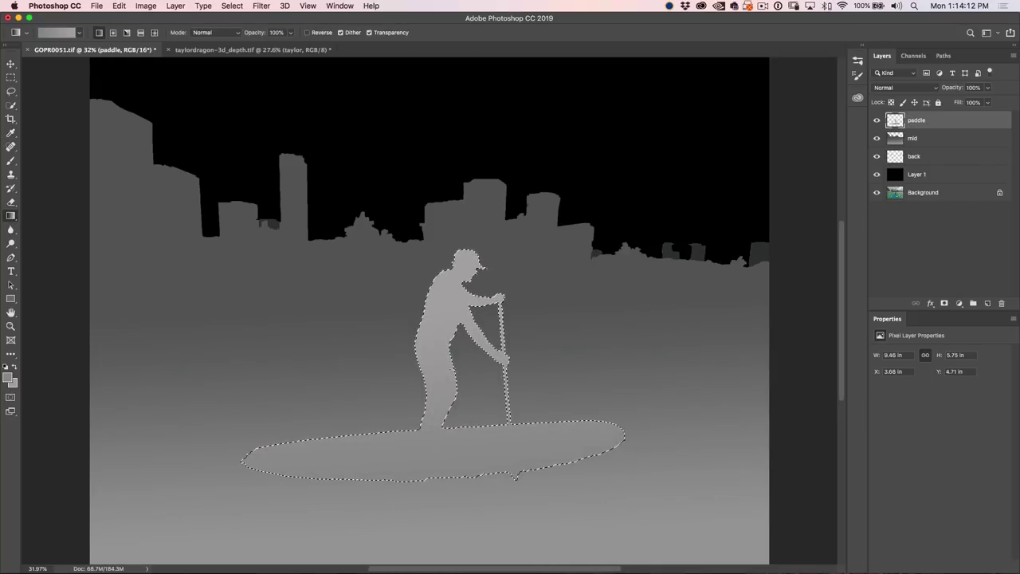
key("super+d")
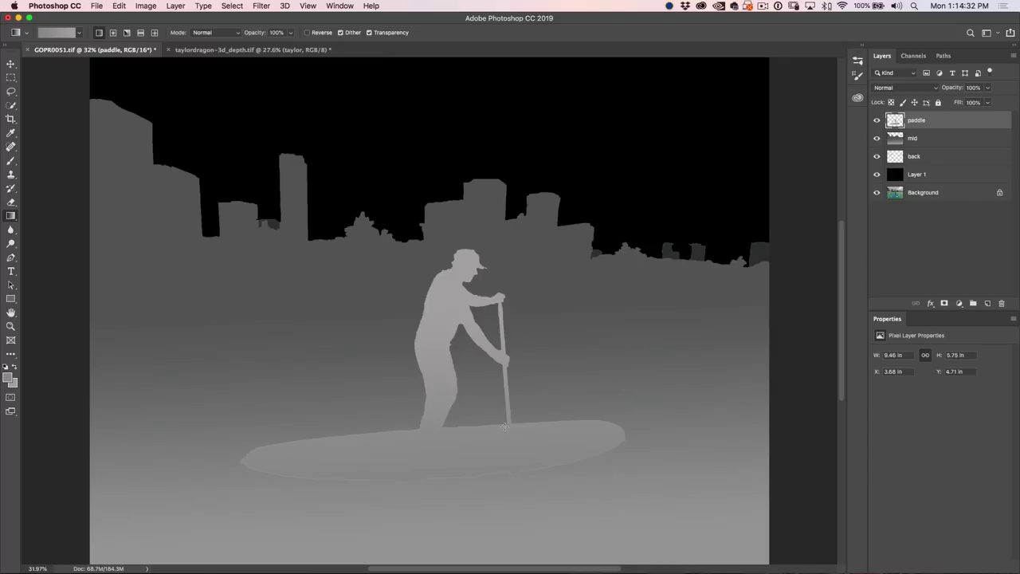
left_click_drag(877, 121, 877, 174)
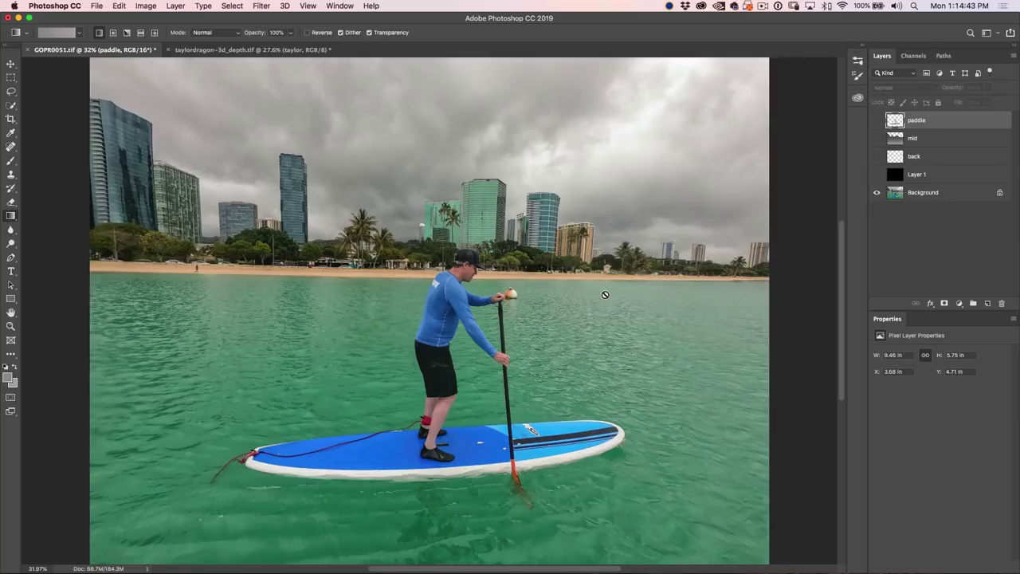
- Export the colour photo through Save for Web (Legacy) as JPEG paddle.jpg in FB3D
left_click(10, 64)
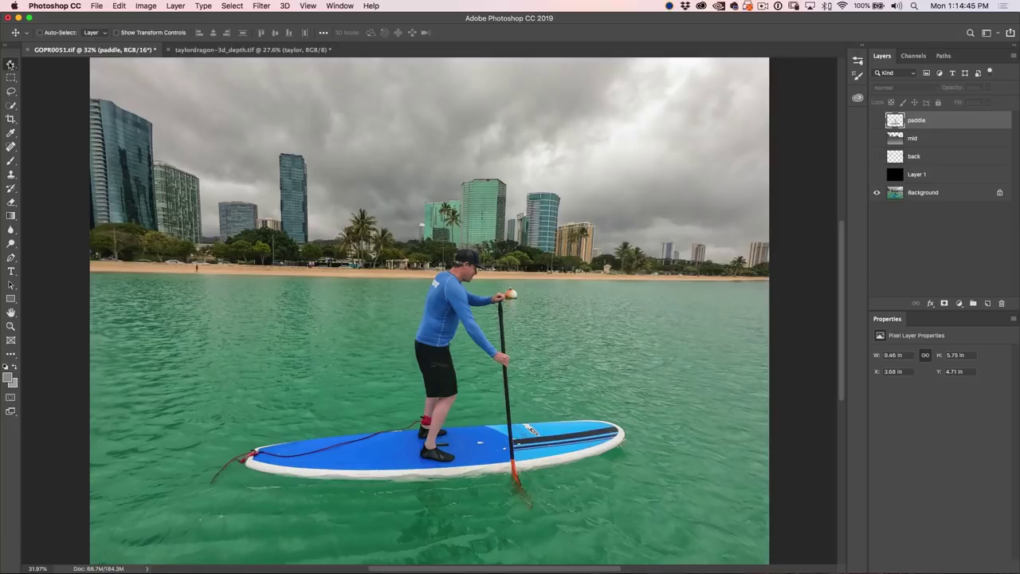
left_click(97, 6)
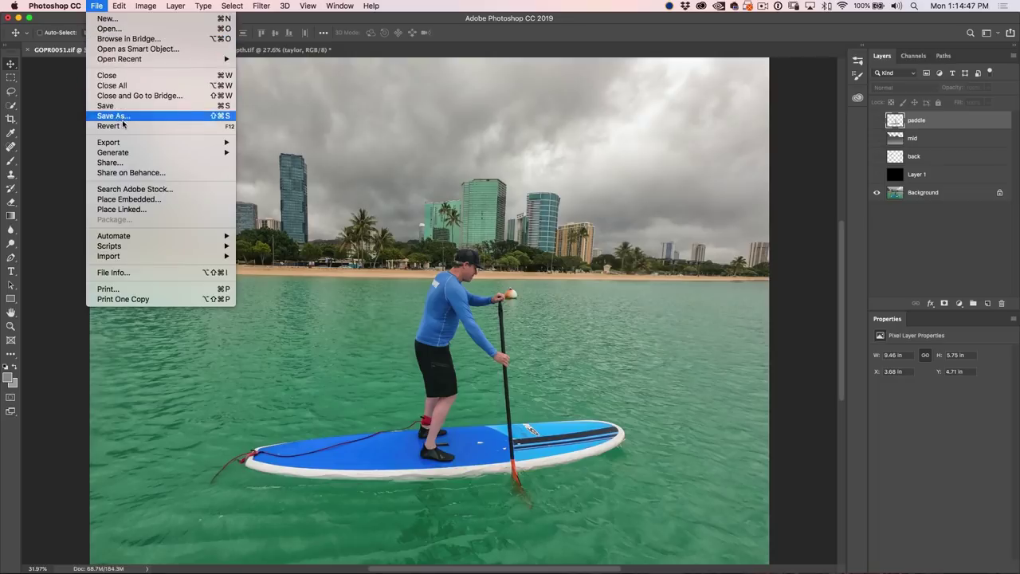
mouse_move(124, 143)
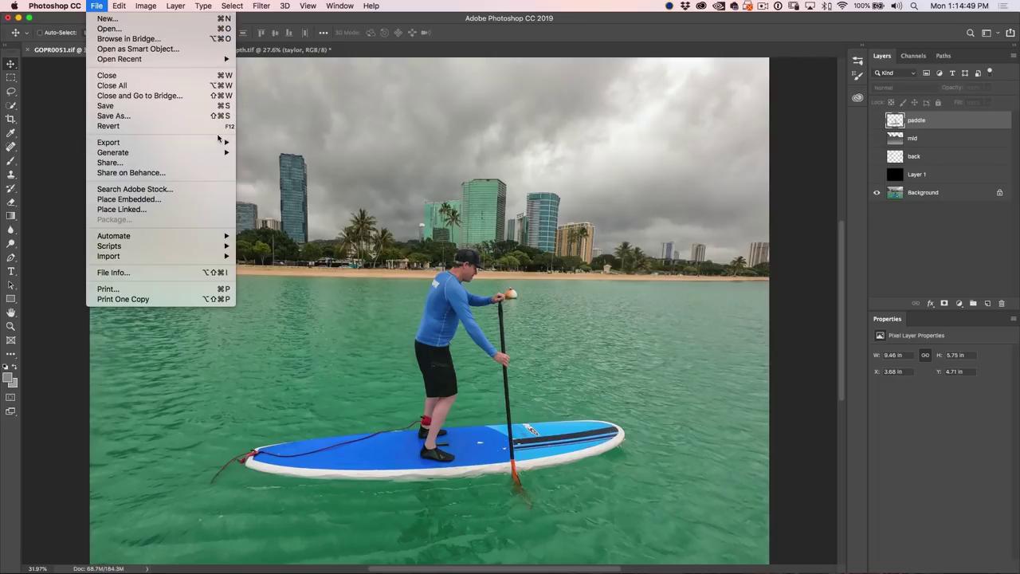
left_click(279, 186)
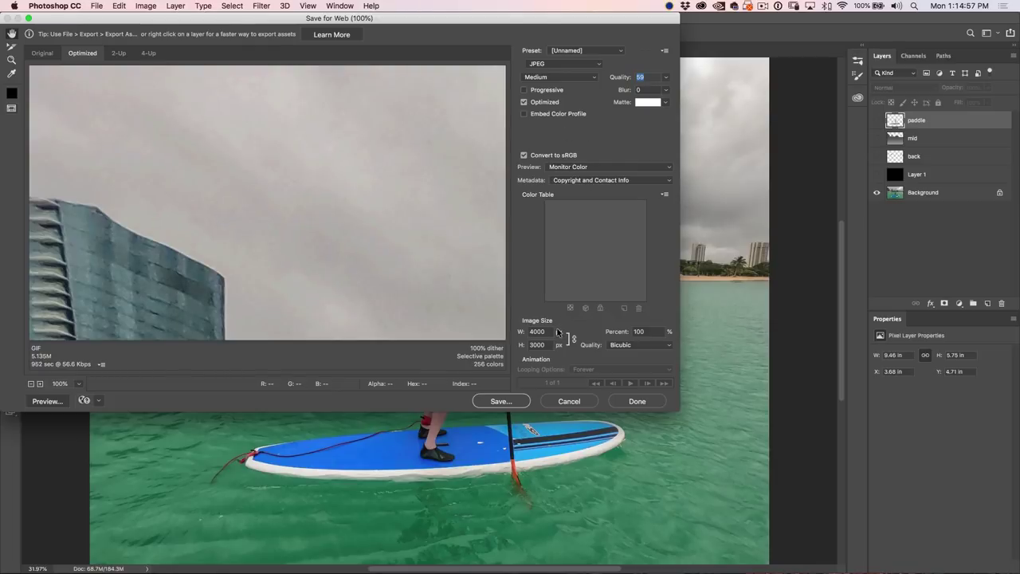
left_click(502, 401)
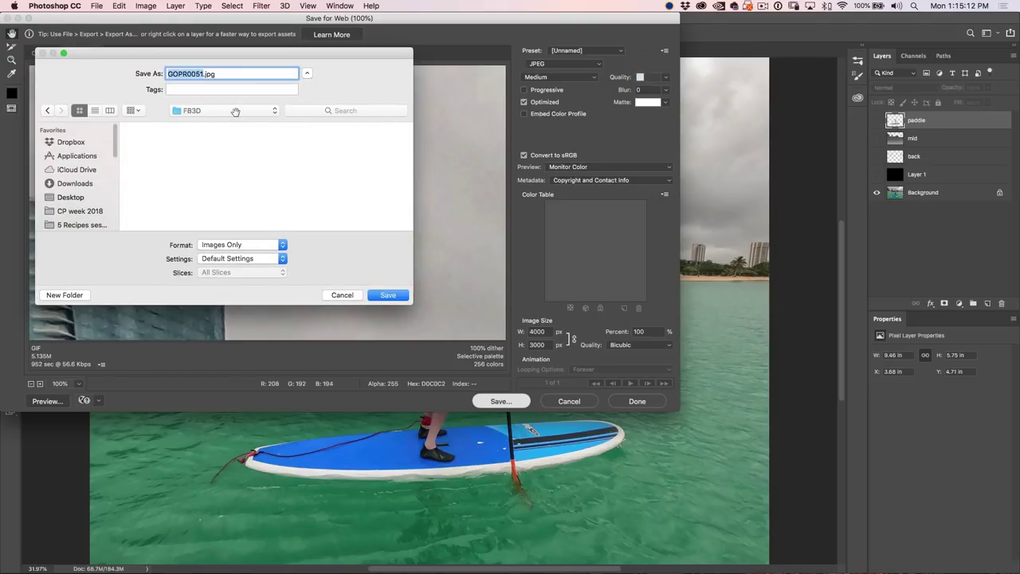
type("paddle")
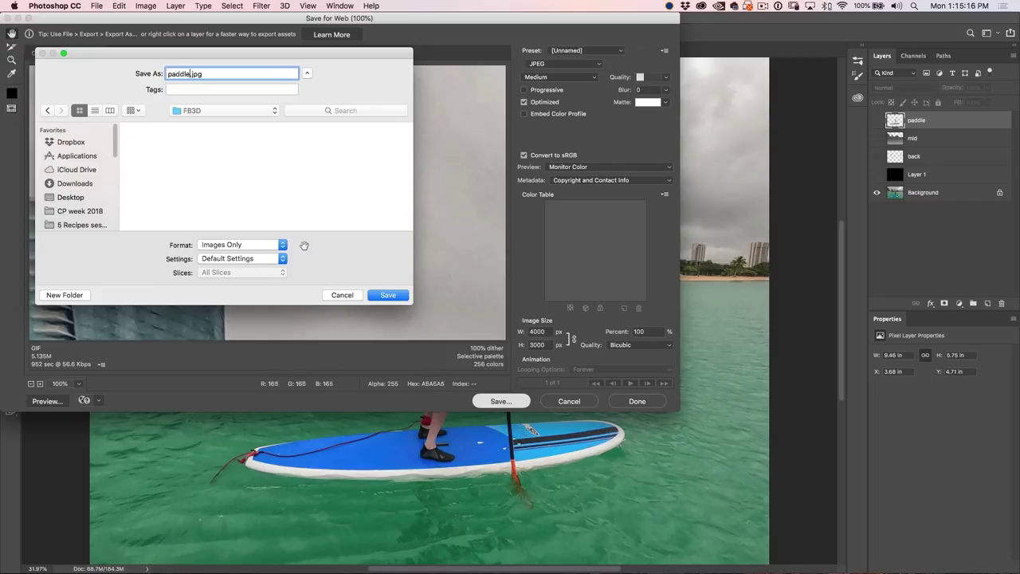
left_click(389, 297)
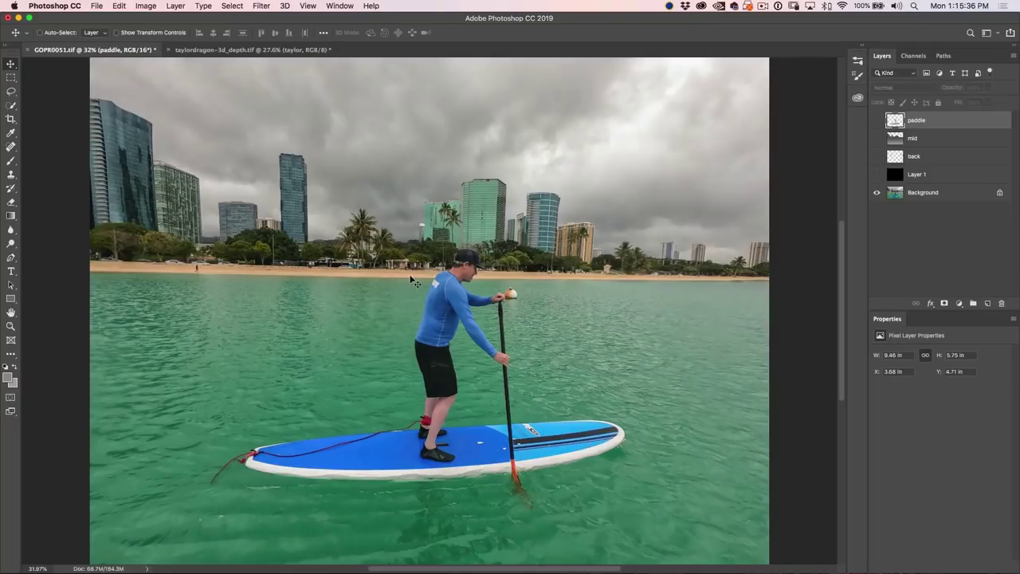
- Show the depth map layers again and save a JPEG copy named paddle_depth.jpg in FB3D
left_click_drag(878, 120, 878, 175)
left_click(96, 5)
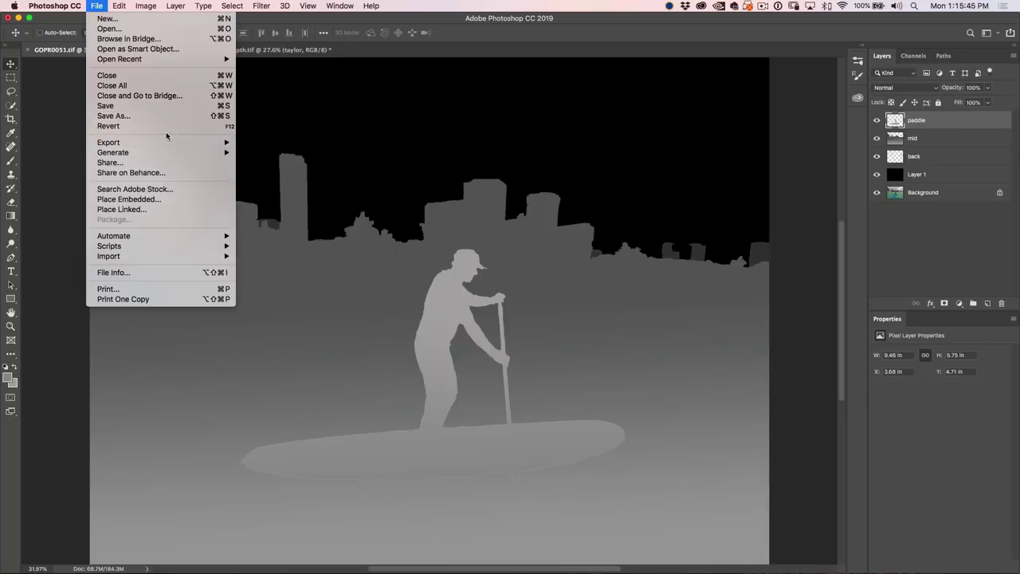
left_click(127, 115)
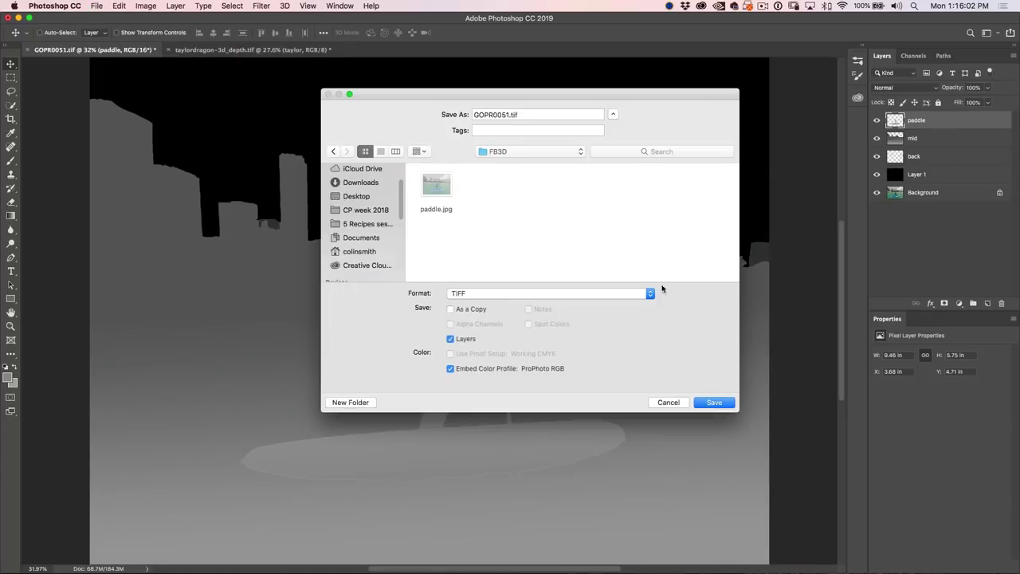
left_click(502, 292)
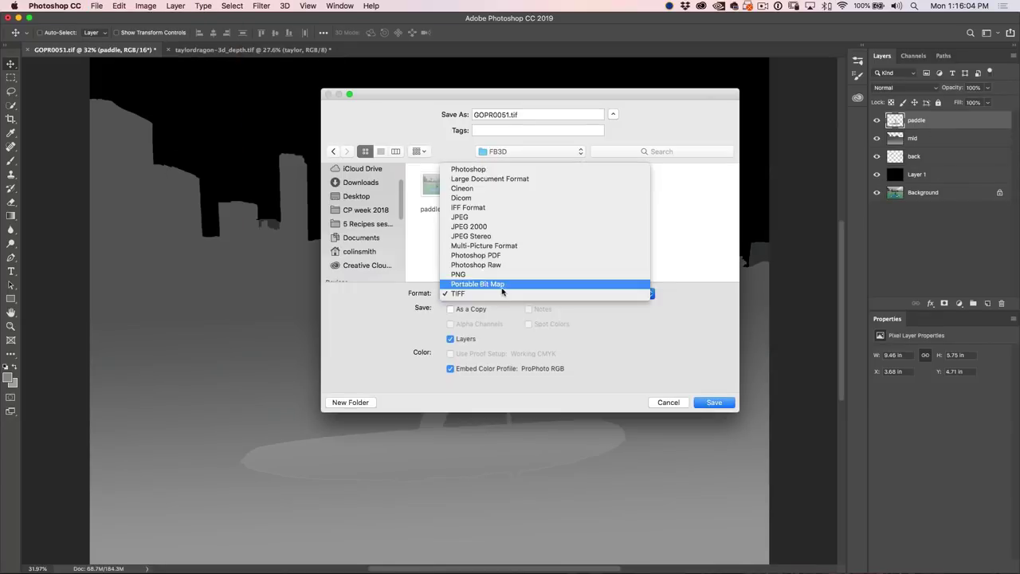
left_click(504, 217)
left_click(444, 193)
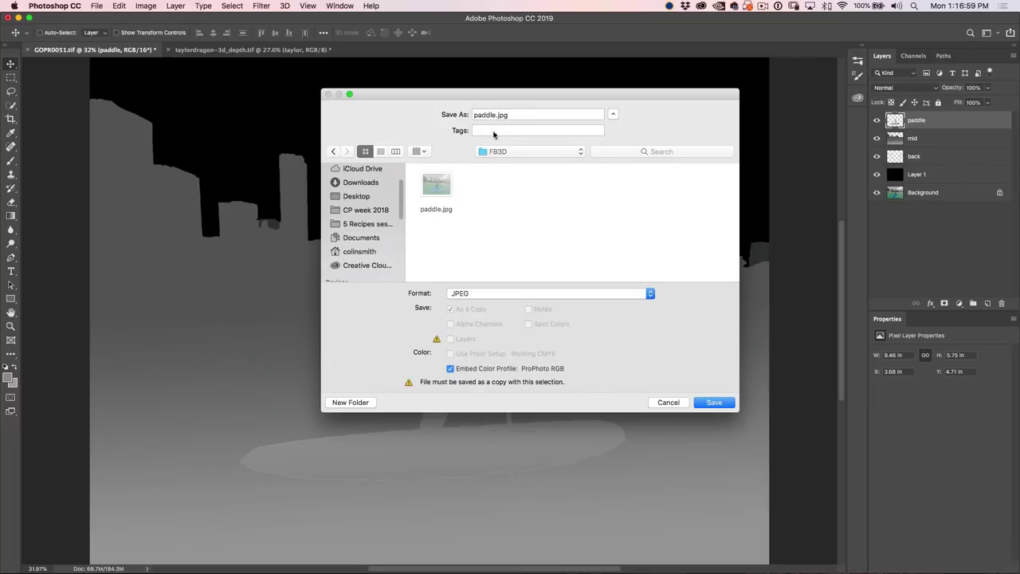
left_click(497, 115)
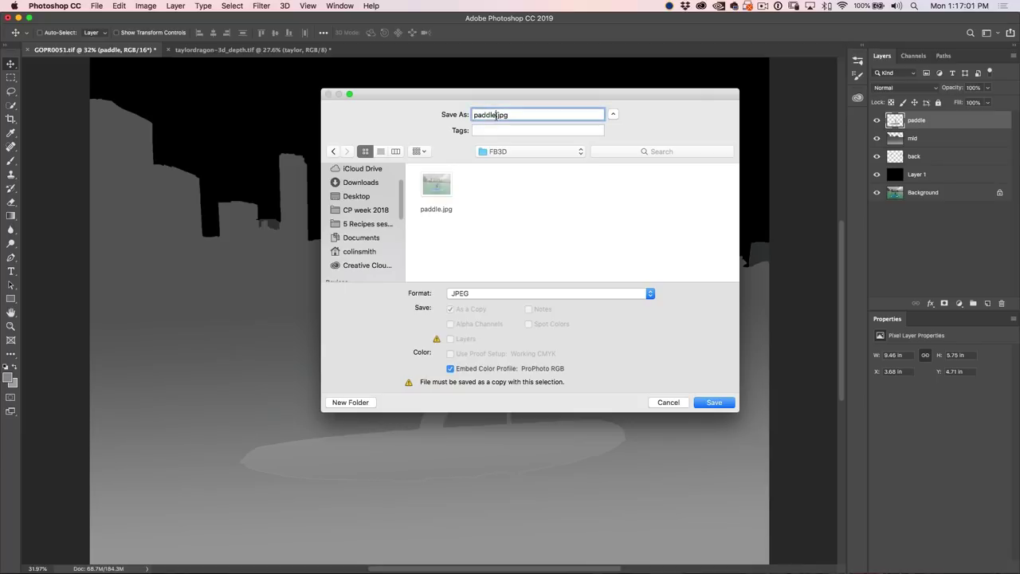
left_click(499, 115)
type("_depth")
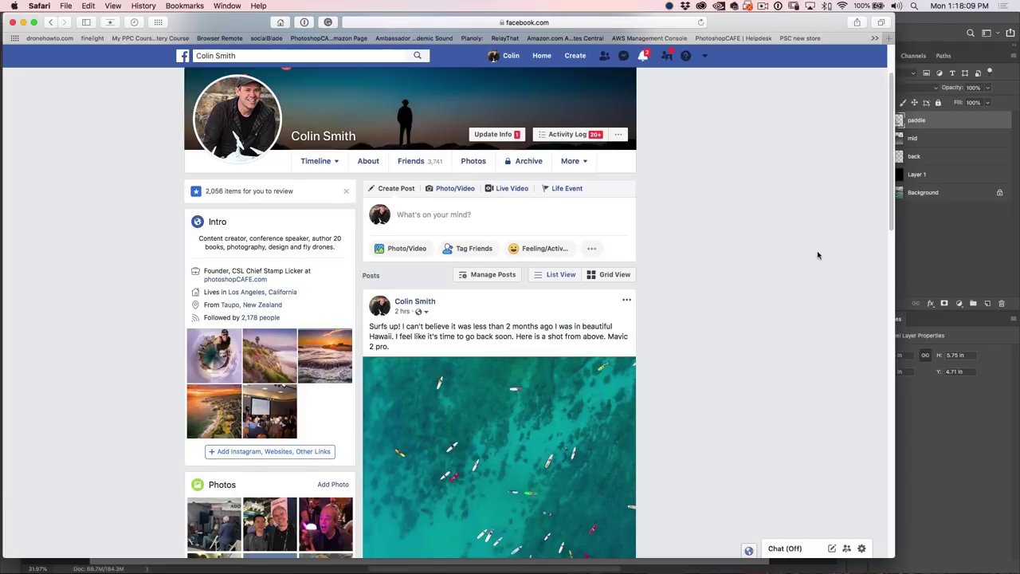
- Create an Only me Facebook post with paddle.jpg and paddle_depth.jpg attached
left_click(462, 216)
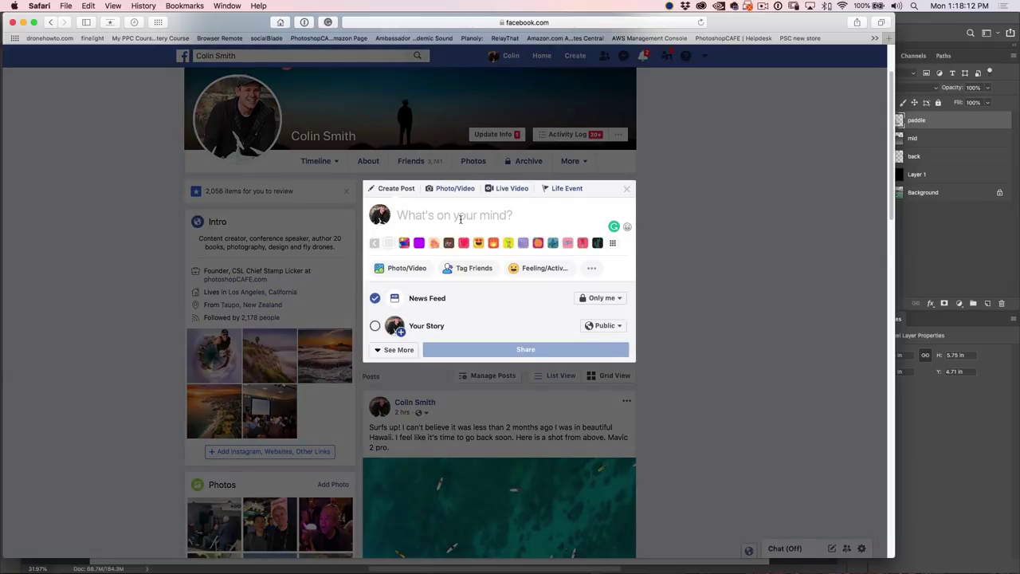
left_click(619, 298)
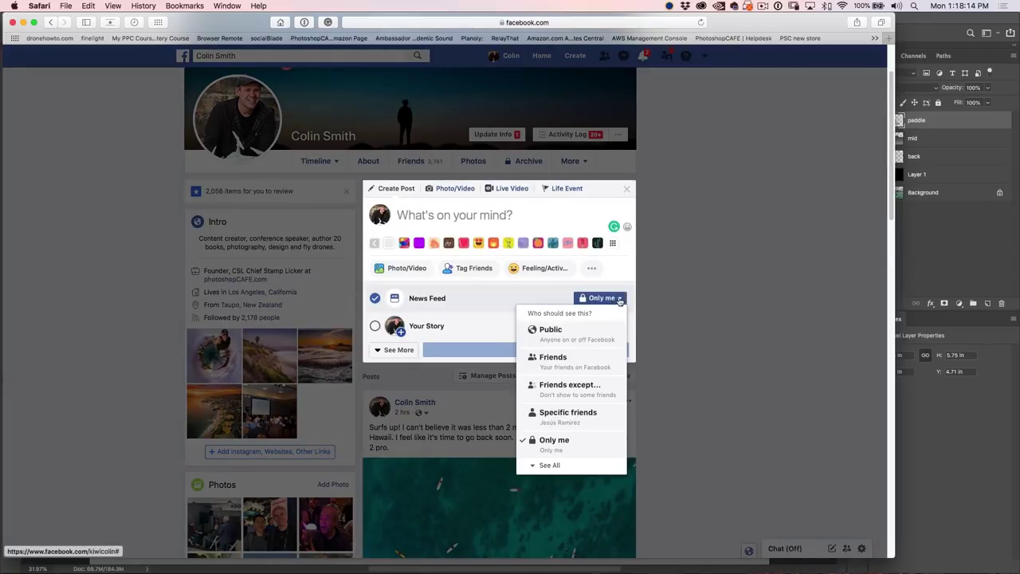
left_click(592, 442)
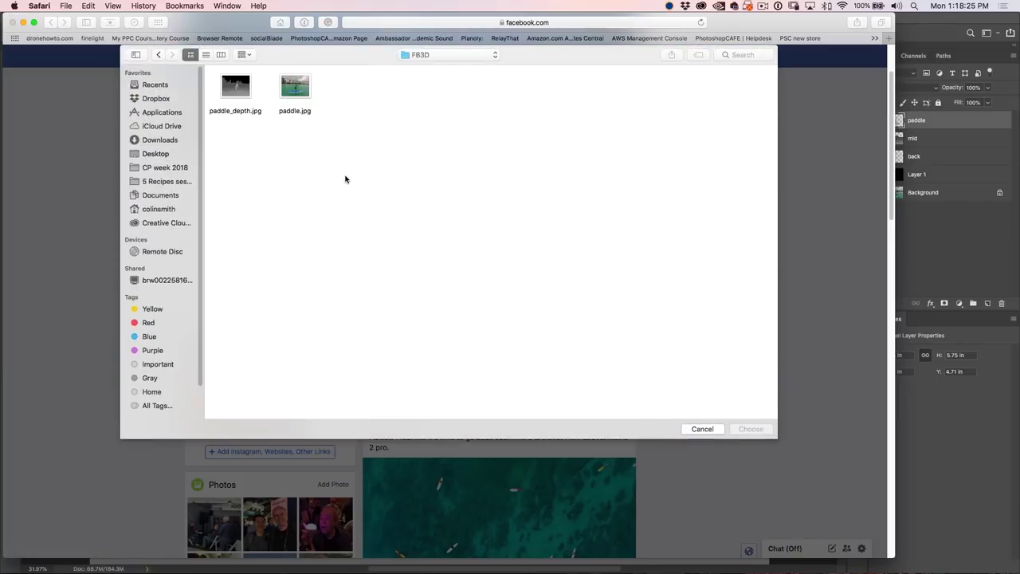
left_click_drag(351, 181, 232, 90)
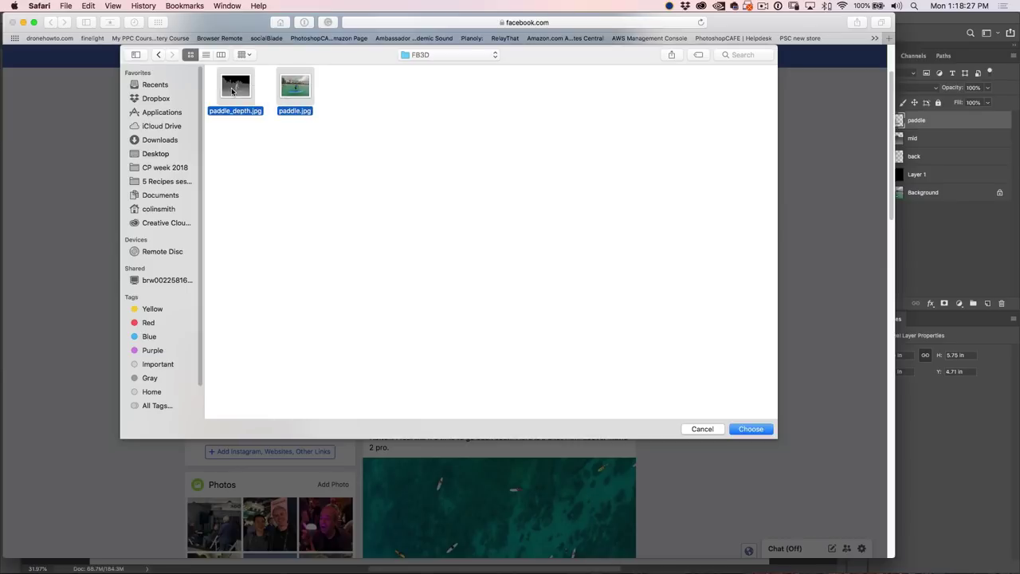
left_click(751, 429)
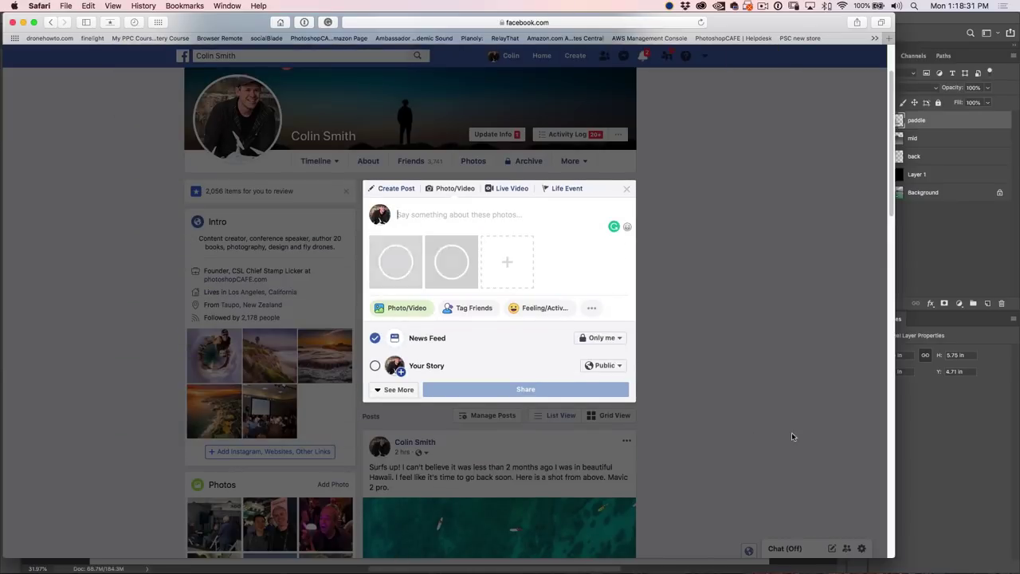